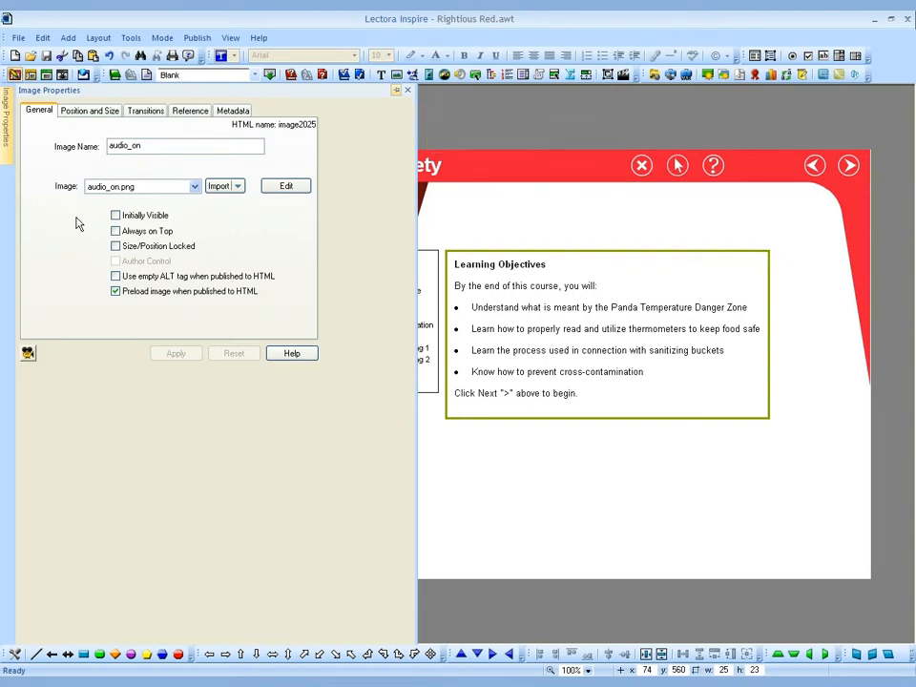
# Step: Pin the Title Explorer's neighbouring properties pane open and inspect the audio_off image and 002 animation on the Learning Objectives page
pyautogui.click(396, 89)
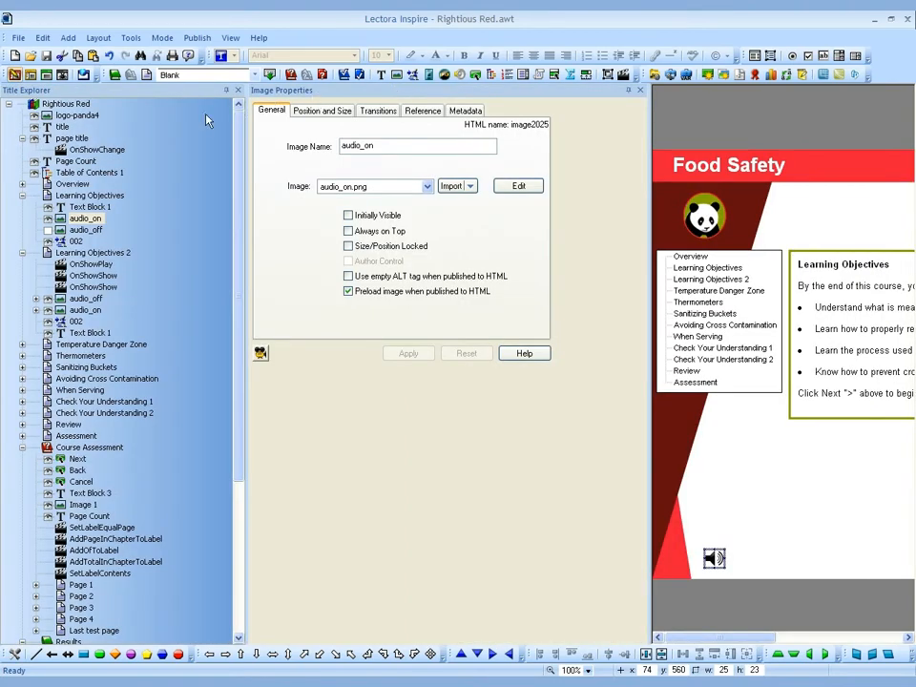
pyautogui.click(207, 230)
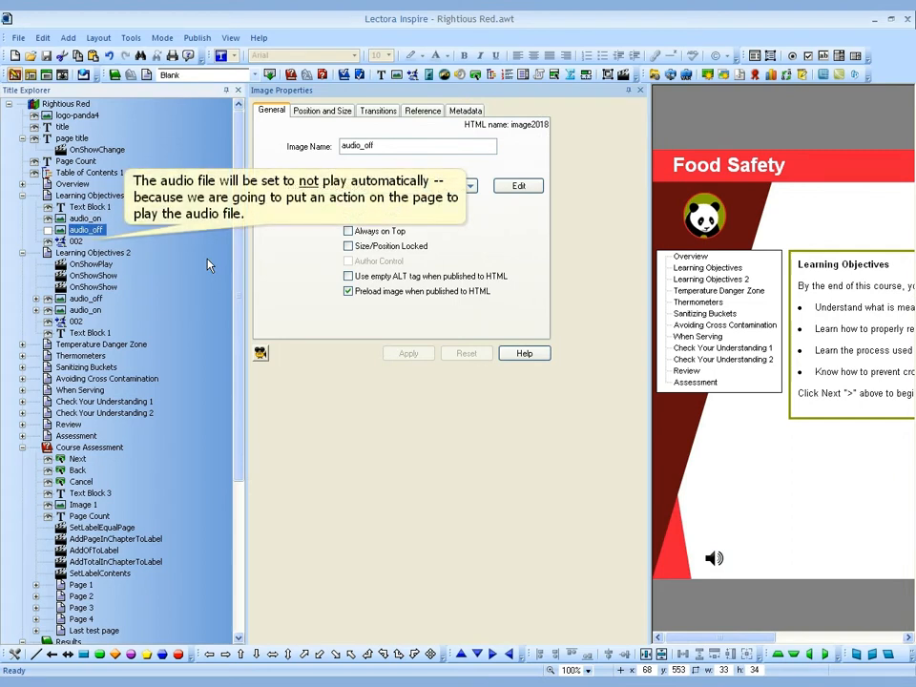
pyautogui.doubleClick(61, 242)
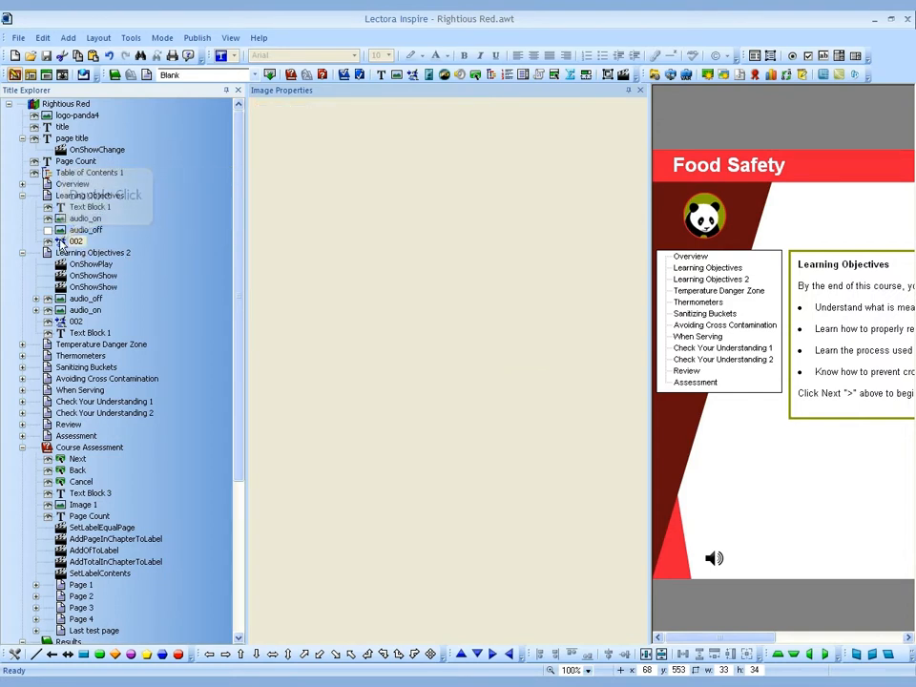
pyautogui.doubleClick(61, 242)
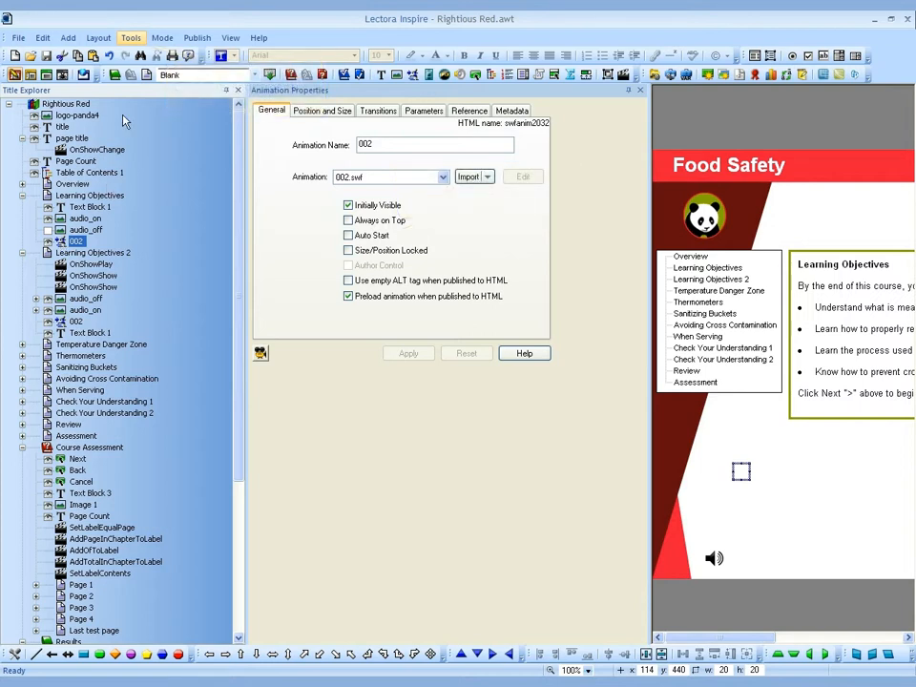
# Step: Check the name and initial value of the user-defined audio variable in the Variable Manager
pyautogui.click(130, 38)
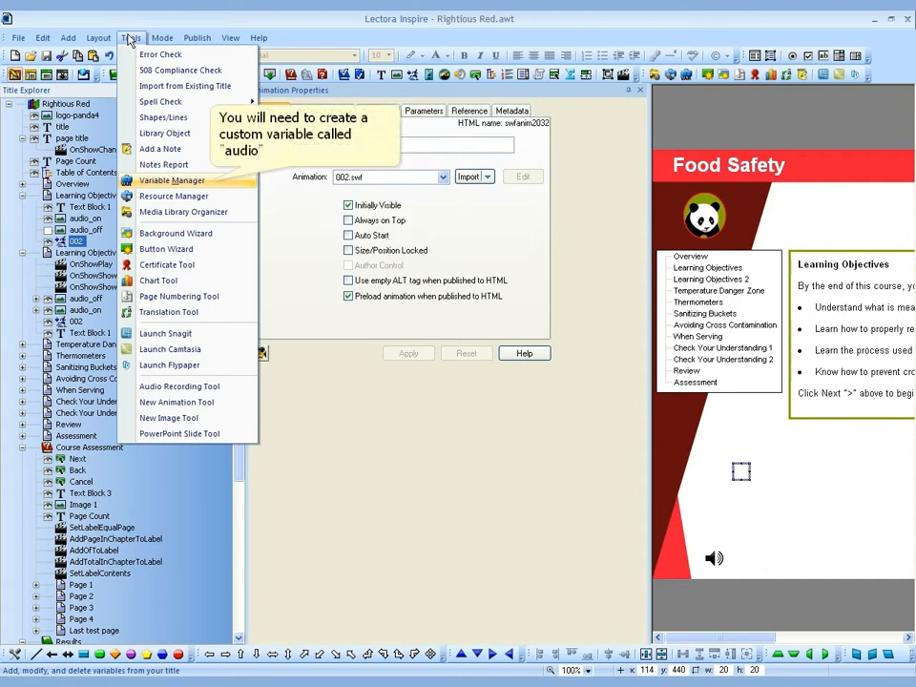
pyautogui.click(163, 182)
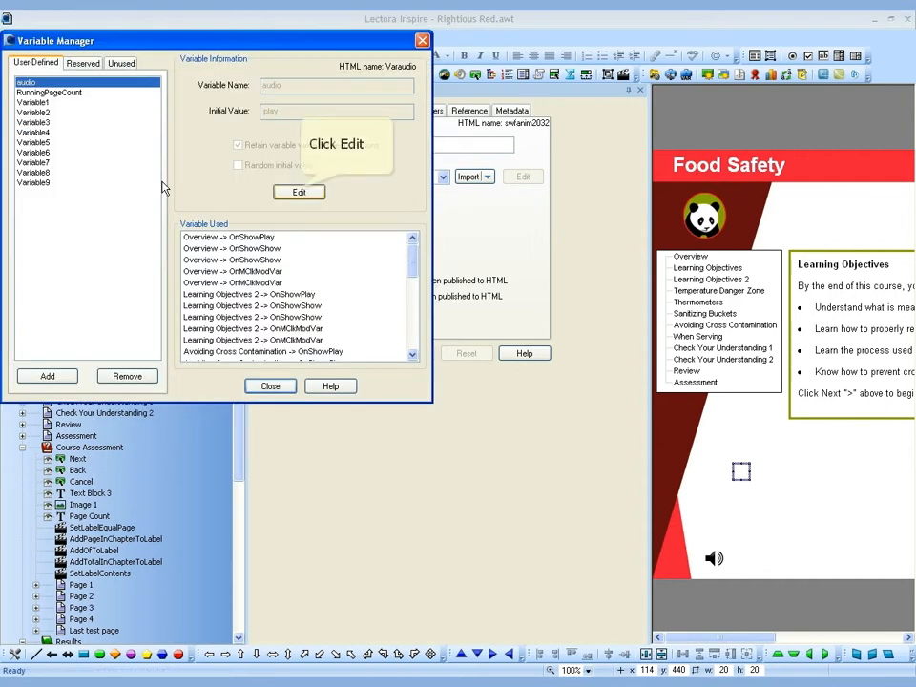
pyautogui.click(299, 192)
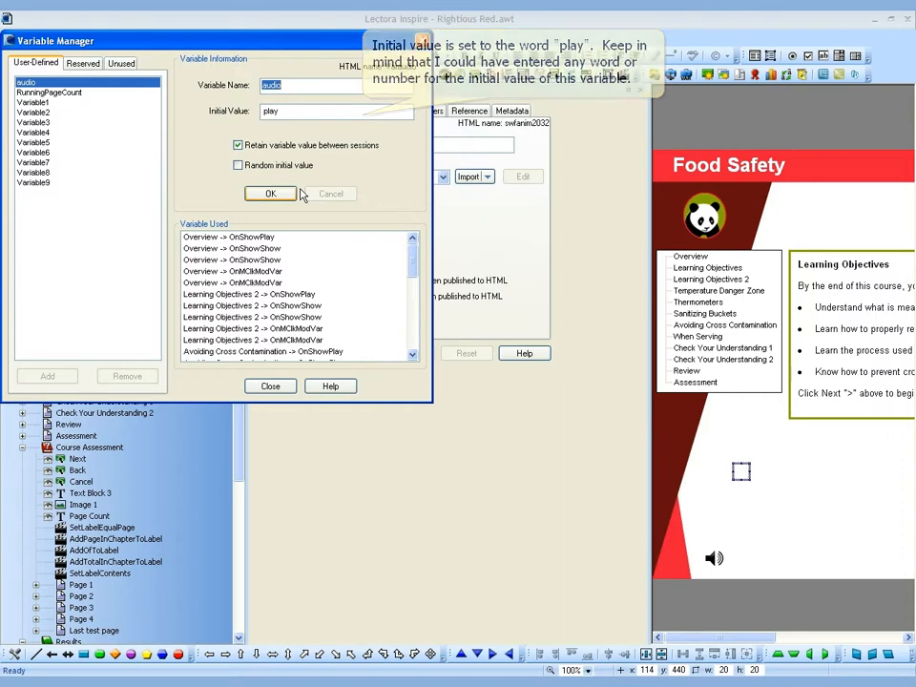
pyautogui.click(283, 196)
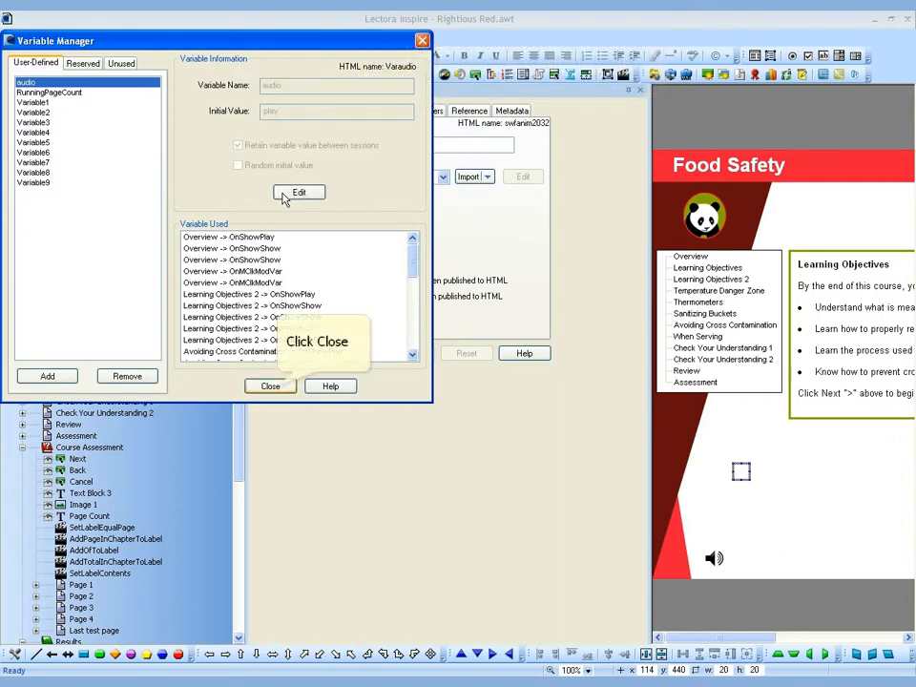
pyautogui.click(272, 386)
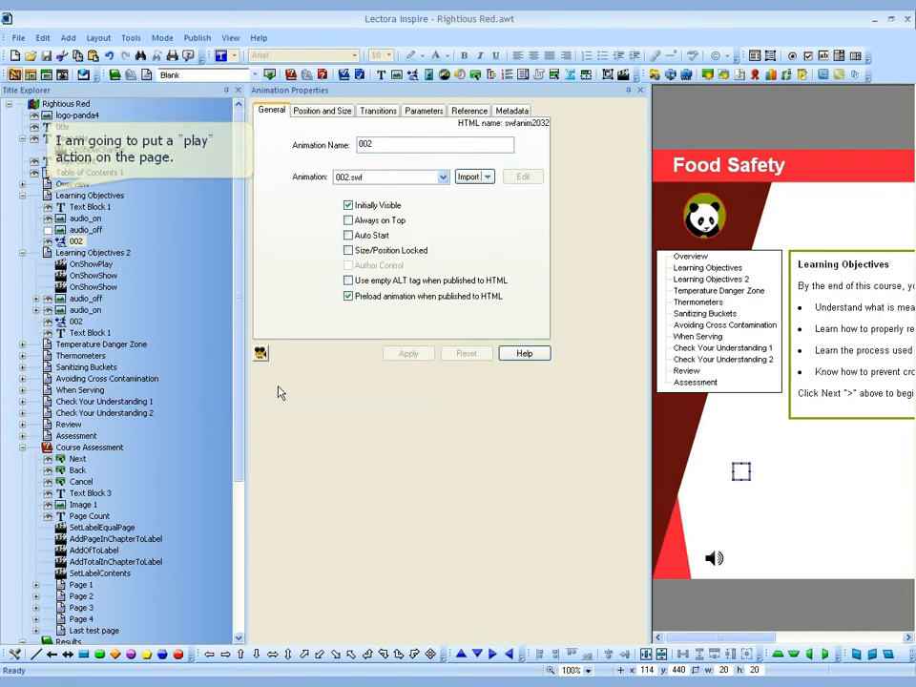
# Step: Add an action to the Learning Objectives page that uses Play on the 002 animation when the page shows
pyautogui.click(90, 195)
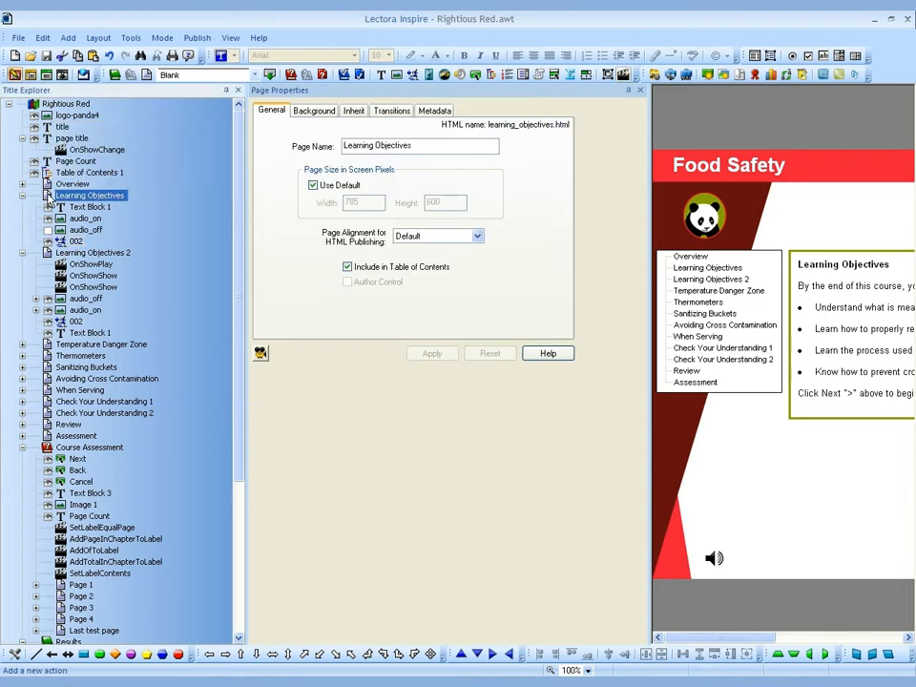
pyautogui.click(622, 74)
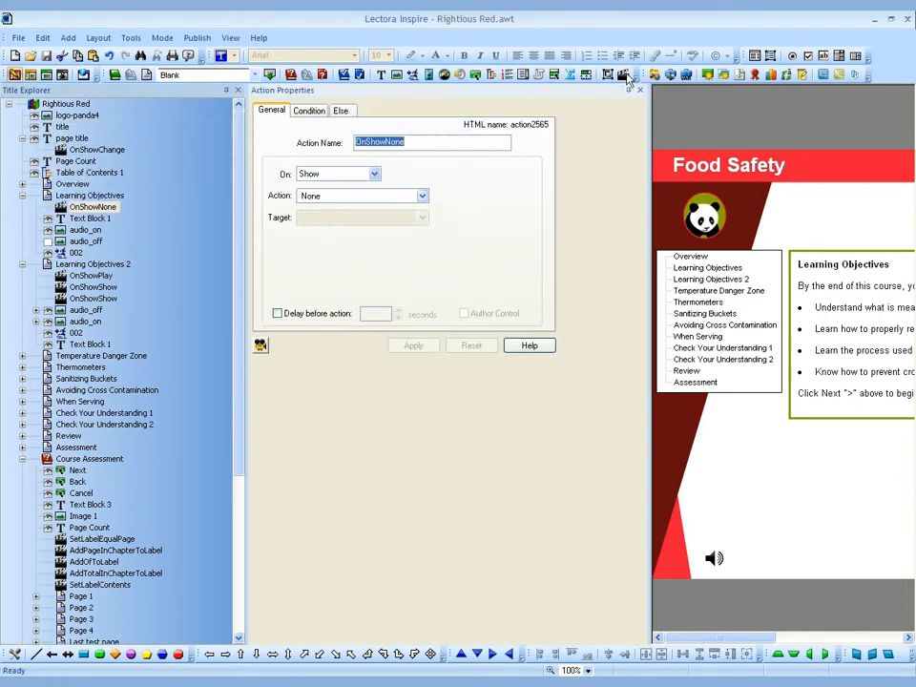
pyautogui.click(349, 196)
pyautogui.click(334, 339)
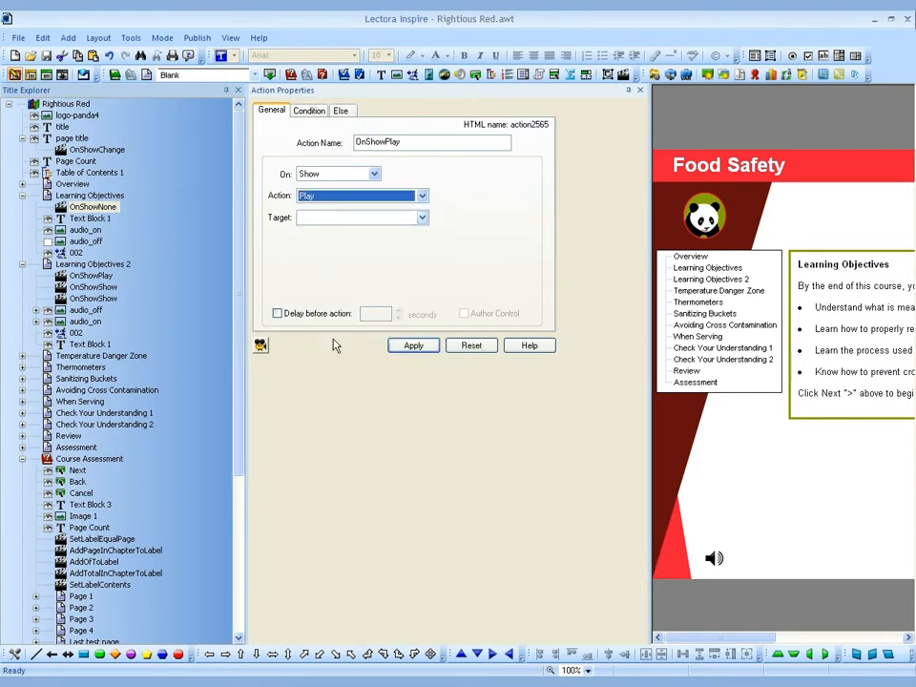
pyautogui.click(329, 217)
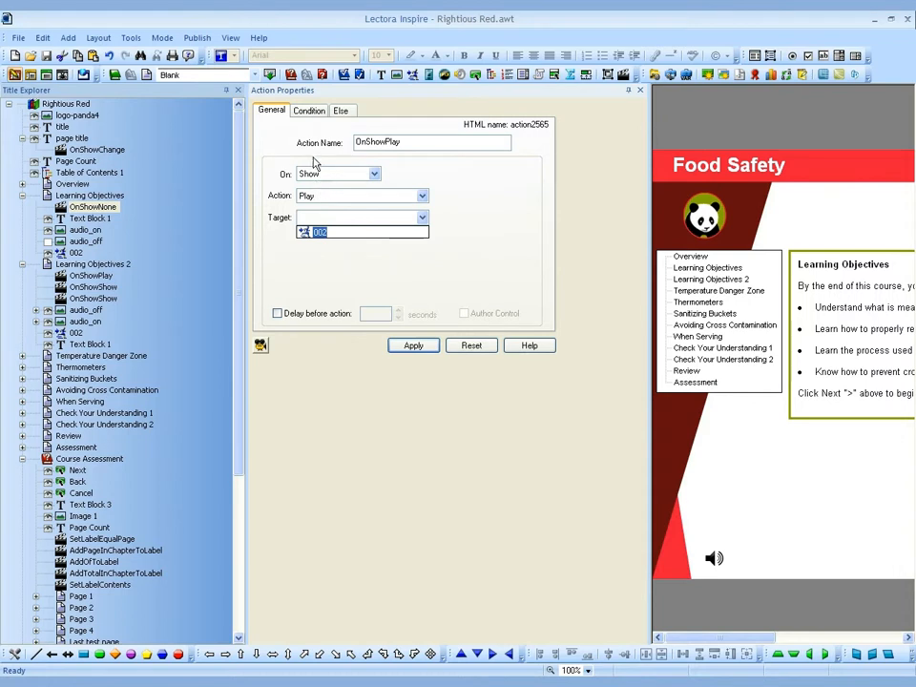
pyautogui.click(346, 233)
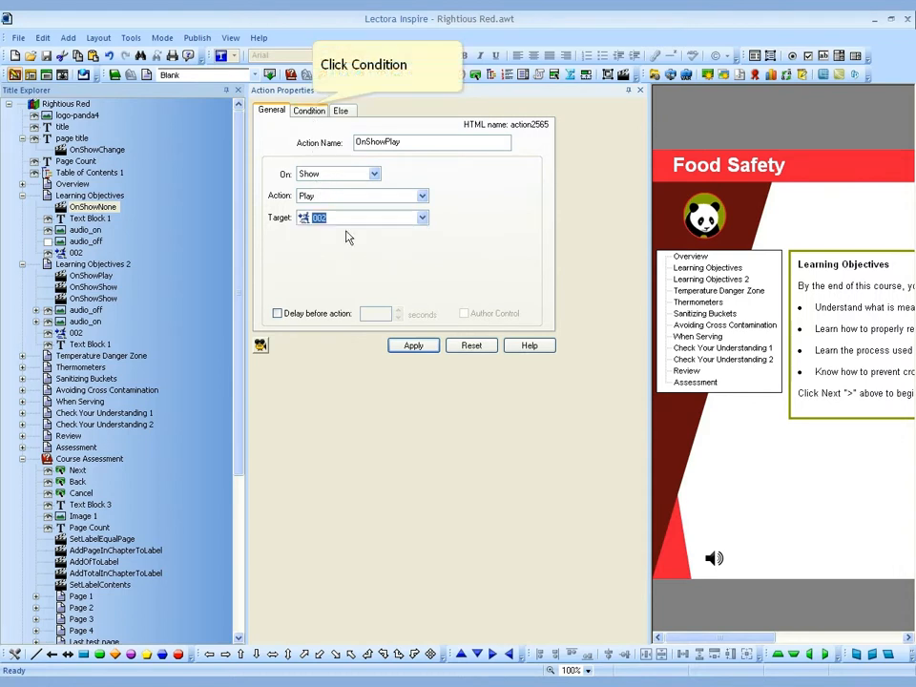
# Step: Make the Play action run only if the variable audio is Equal To play, and apply it
pyautogui.click(311, 112)
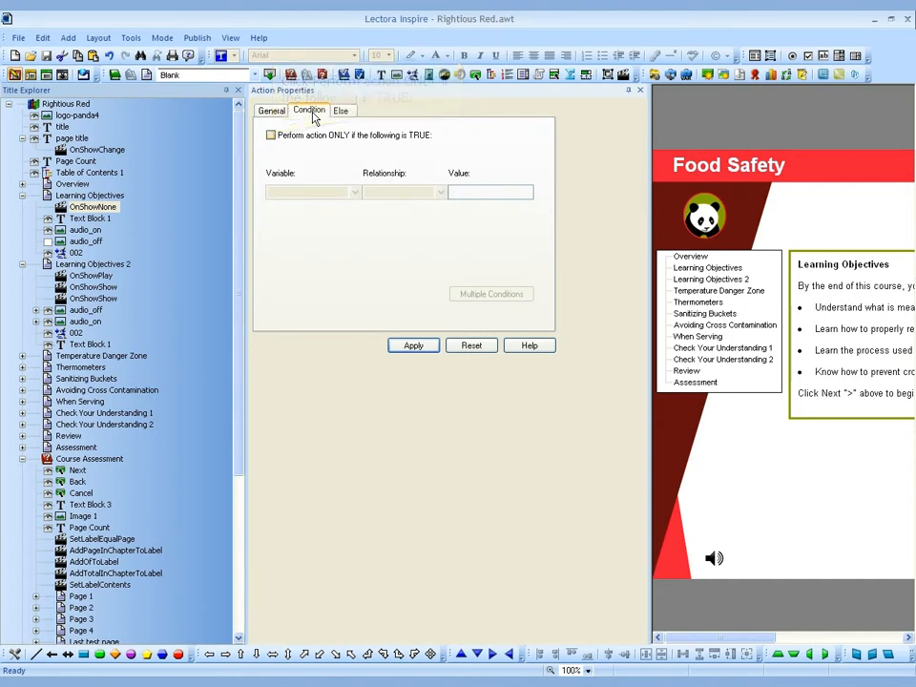
pyautogui.click(272, 135)
pyautogui.click(305, 193)
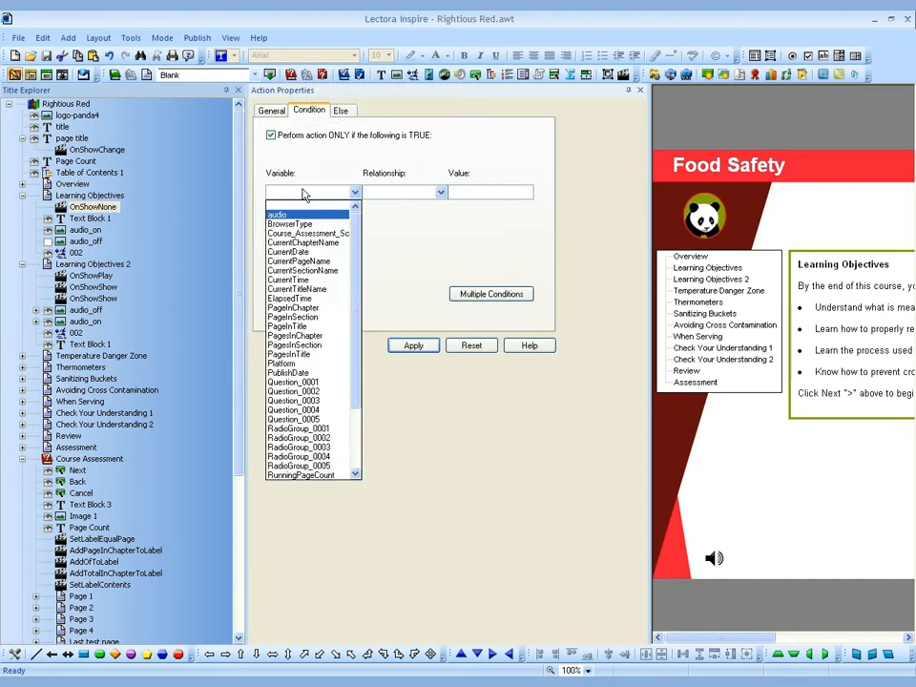
pyautogui.click(307, 214)
pyautogui.click(388, 193)
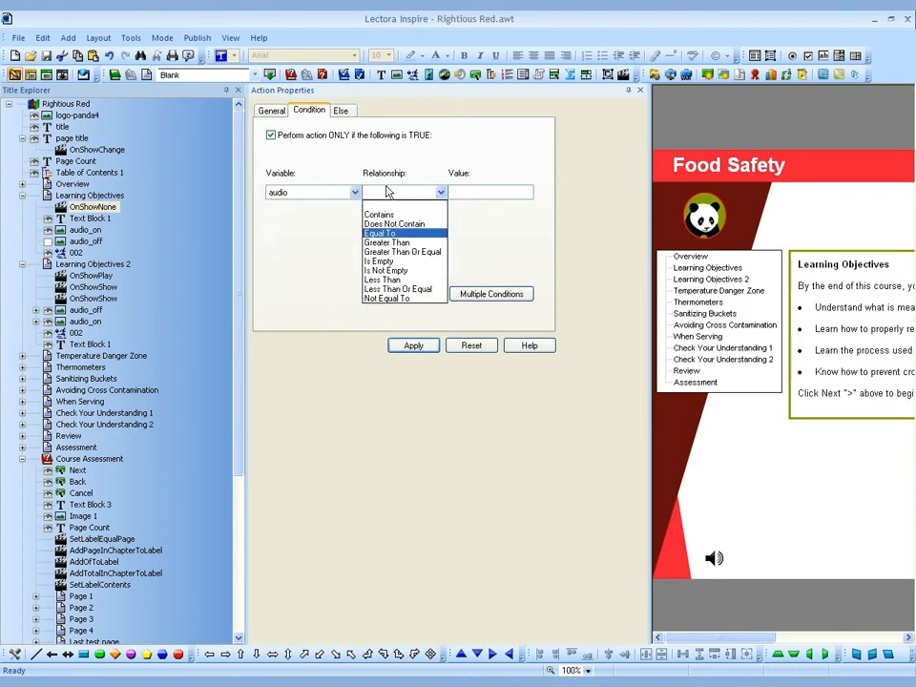
pyautogui.click(380, 233)
pyautogui.click(462, 194)
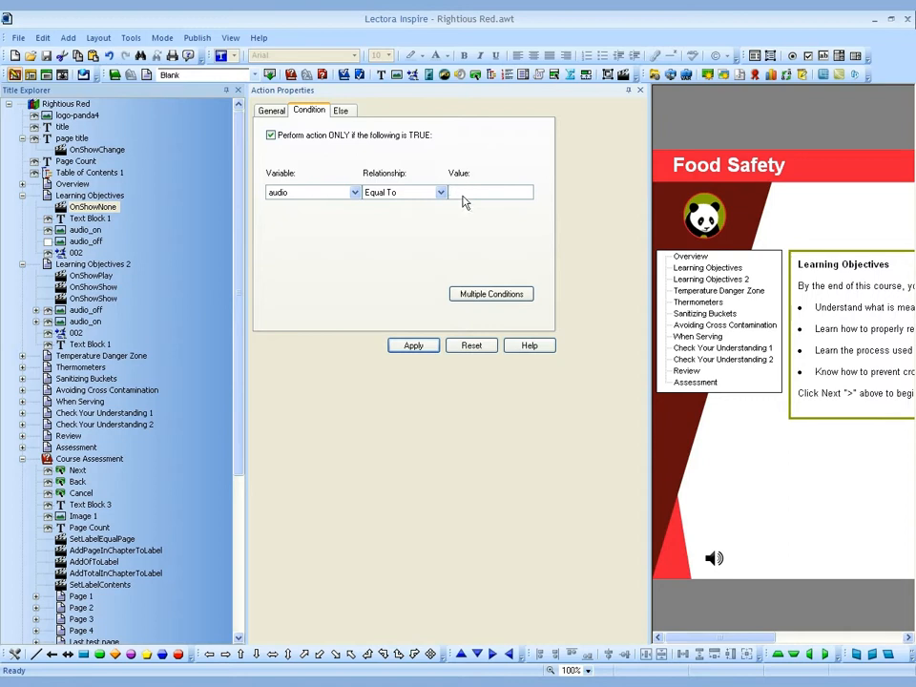
pyautogui.write('play')
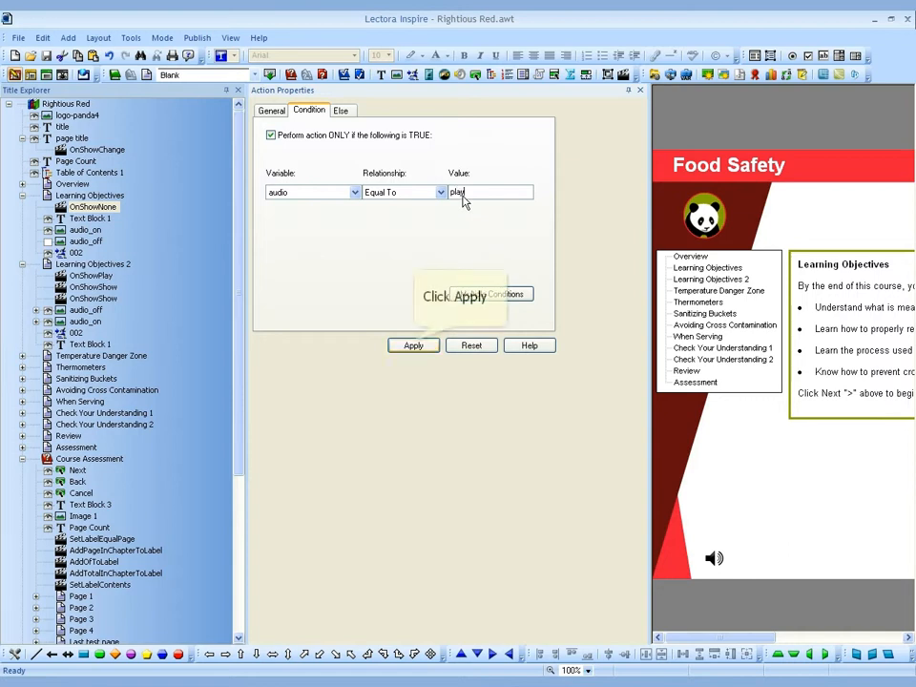
pyautogui.click(413, 346)
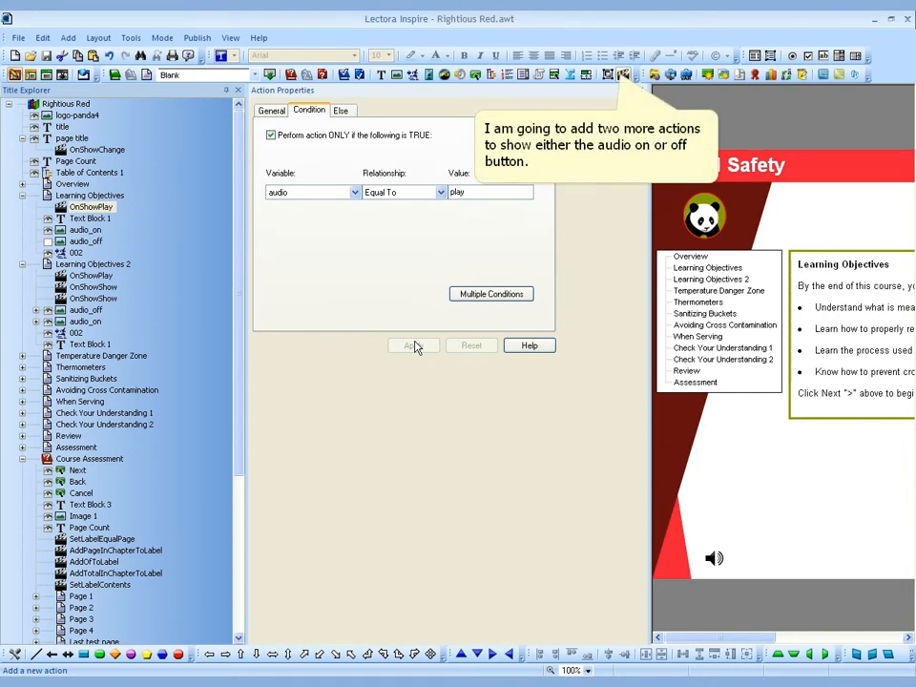
# Step: Add a second action to the Learning Objectives page that uses Show on the audio_on image
pyautogui.click(623, 75)
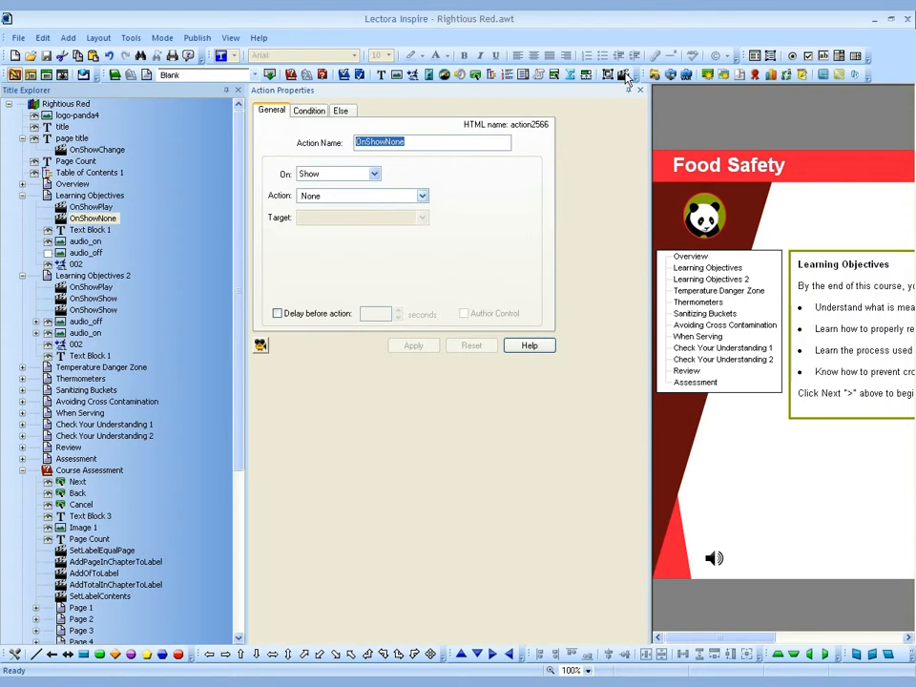
pyautogui.click(332, 197)
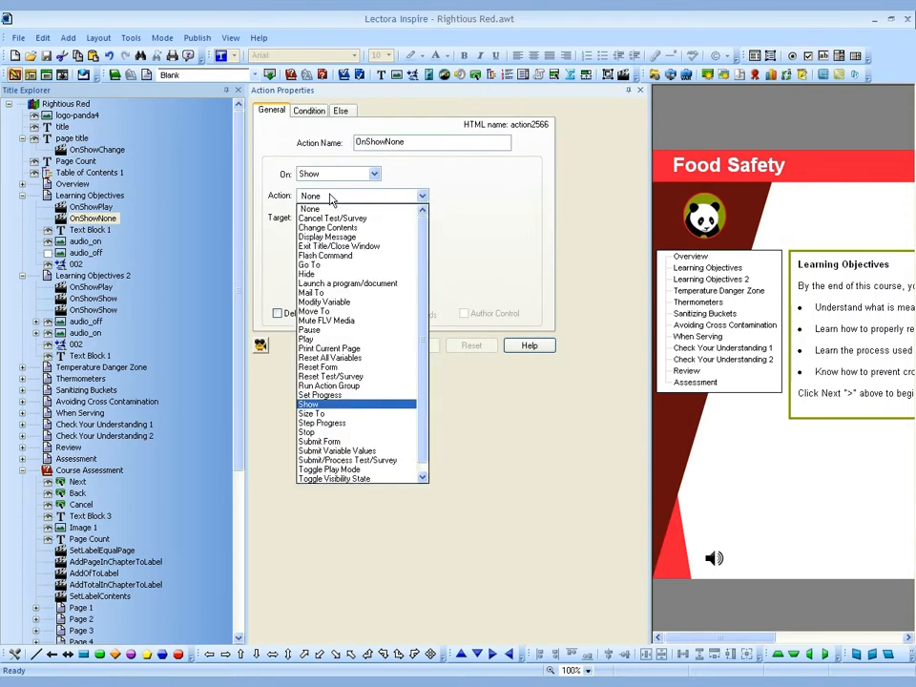
pyautogui.click(328, 405)
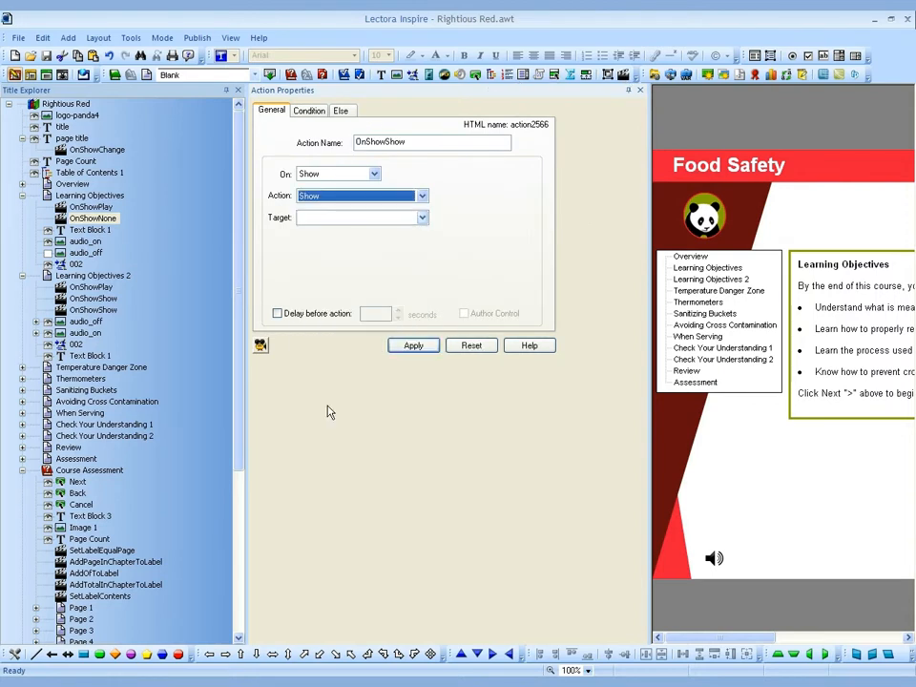
pyautogui.click(322, 217)
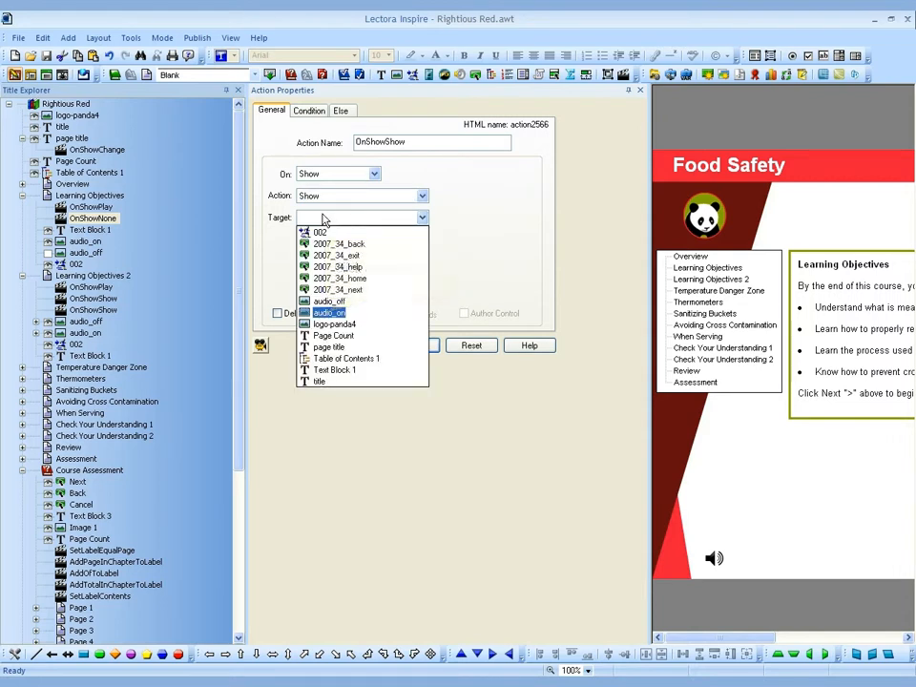
pyautogui.click(327, 313)
# Step: Restrict the audio_on Show action to the condition audio Equal To play, and apply it
pyautogui.click(309, 110)
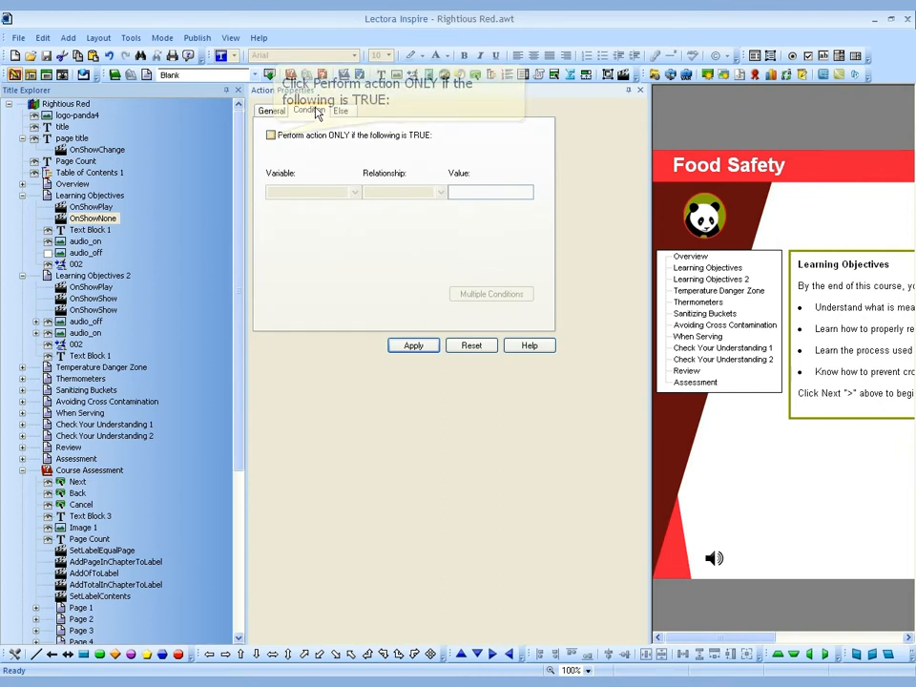
pyautogui.click(271, 135)
pyautogui.click(290, 195)
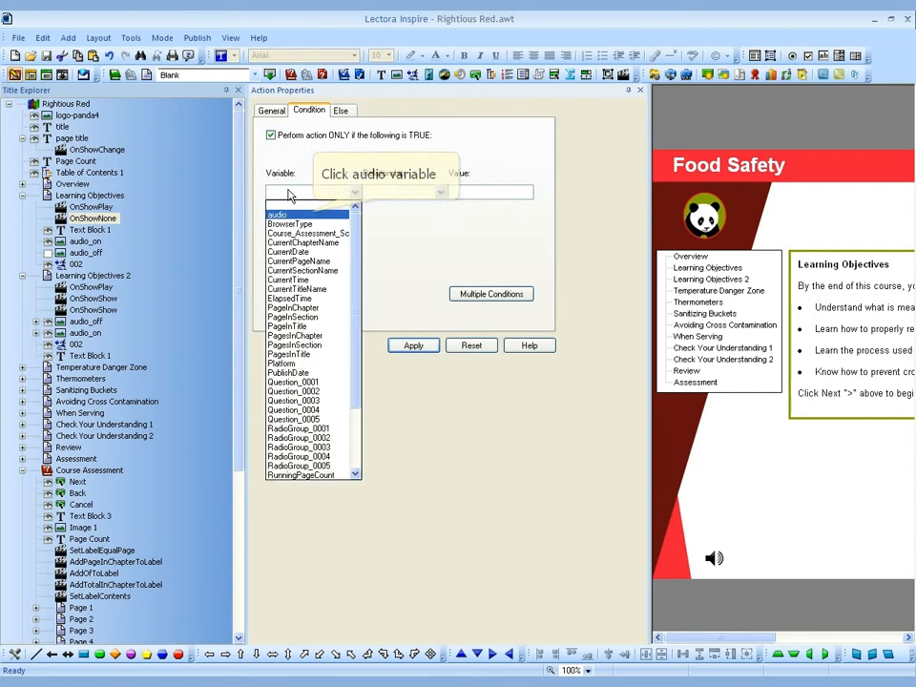
pyautogui.click(286, 213)
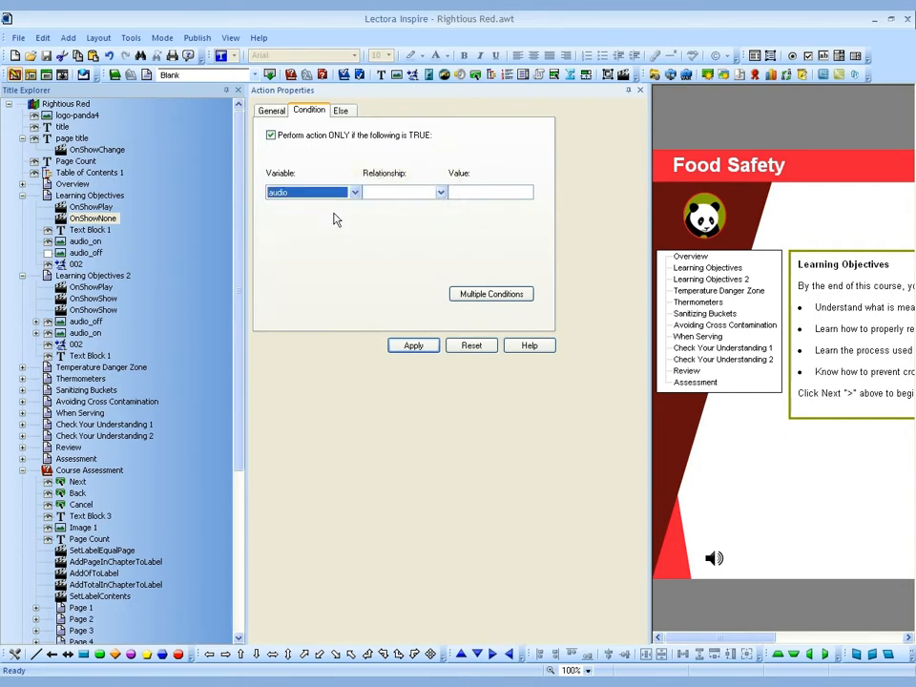
pyautogui.click(385, 194)
pyautogui.click(390, 233)
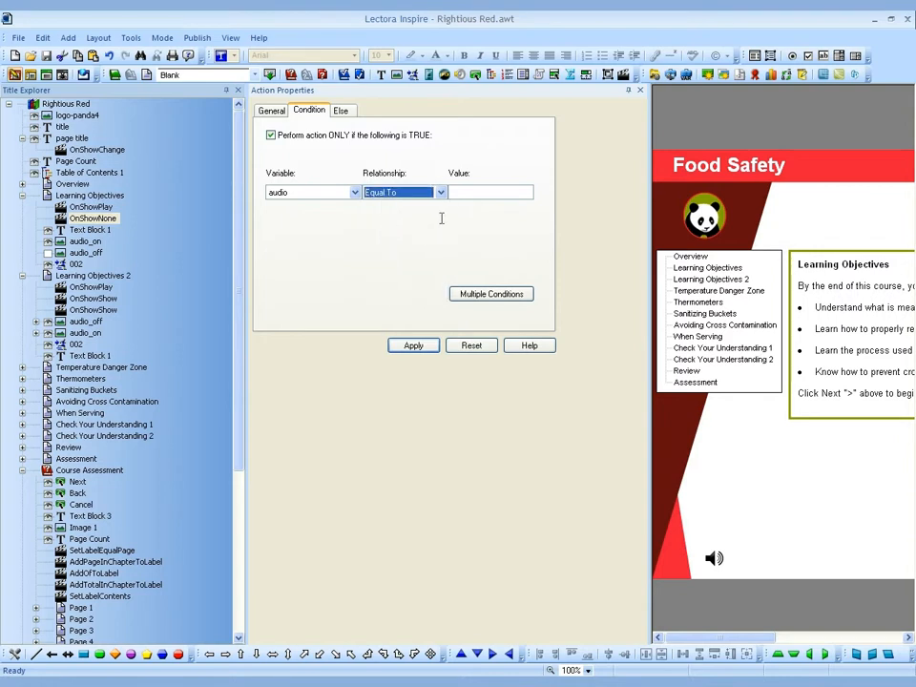
pyautogui.click(480, 195)
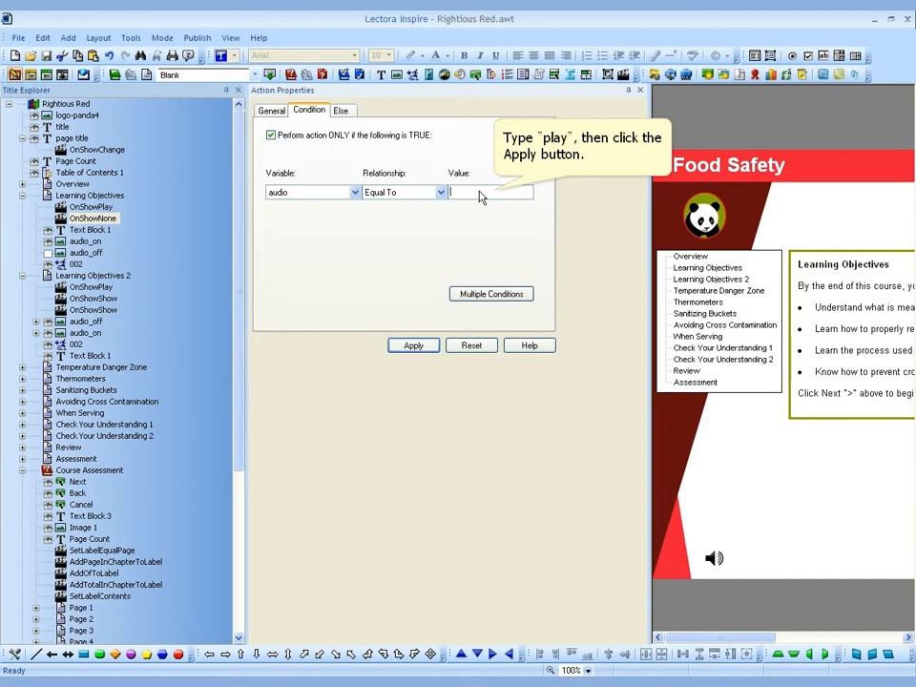
pyautogui.write('play')
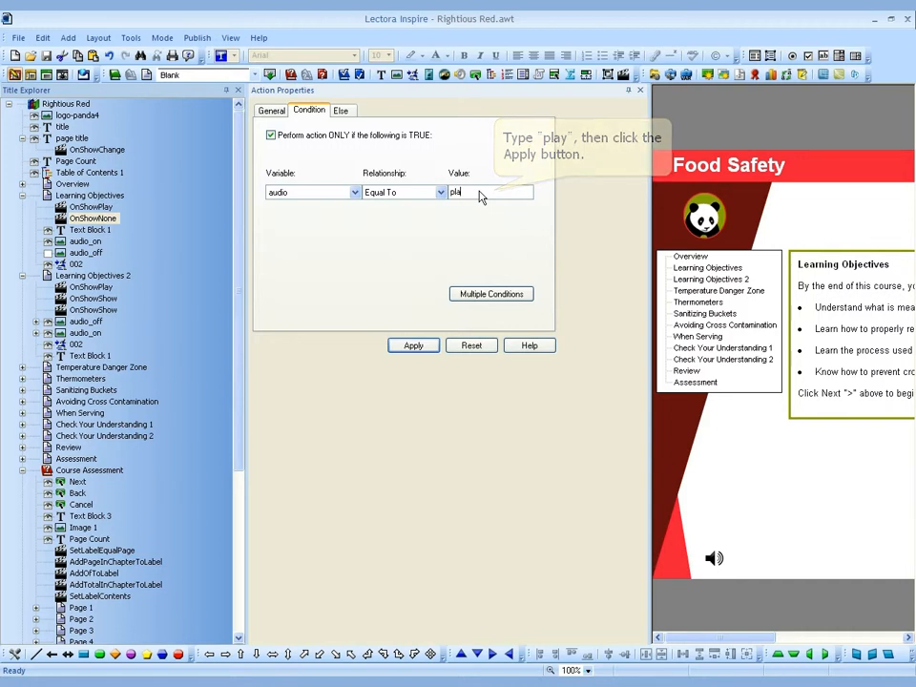
pyautogui.click(416, 347)
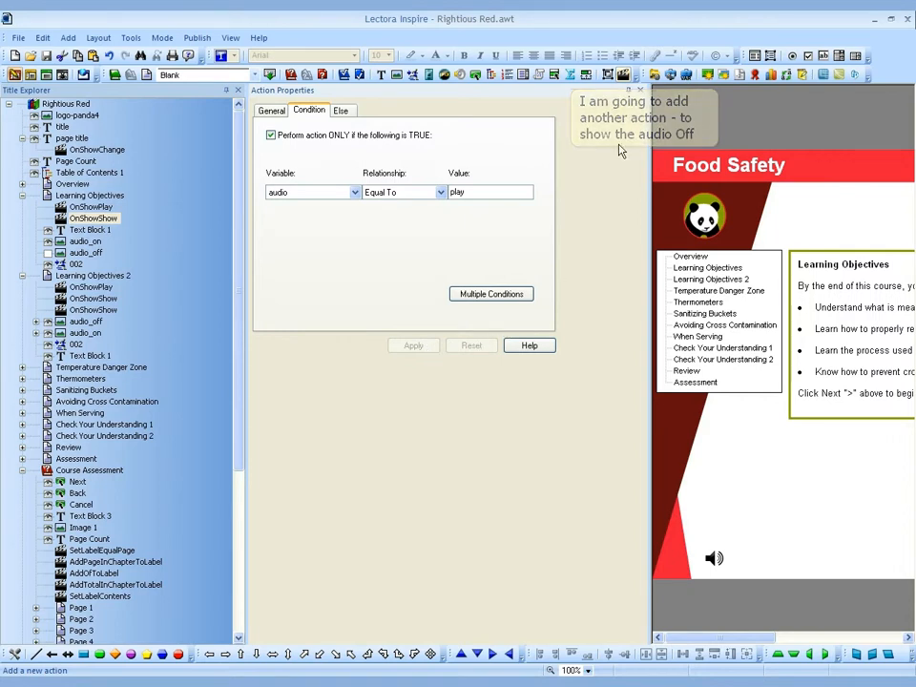
# Step: Add a third action to the Learning Objectives page that uses Show with audio_off as its target
pyautogui.click(624, 77)
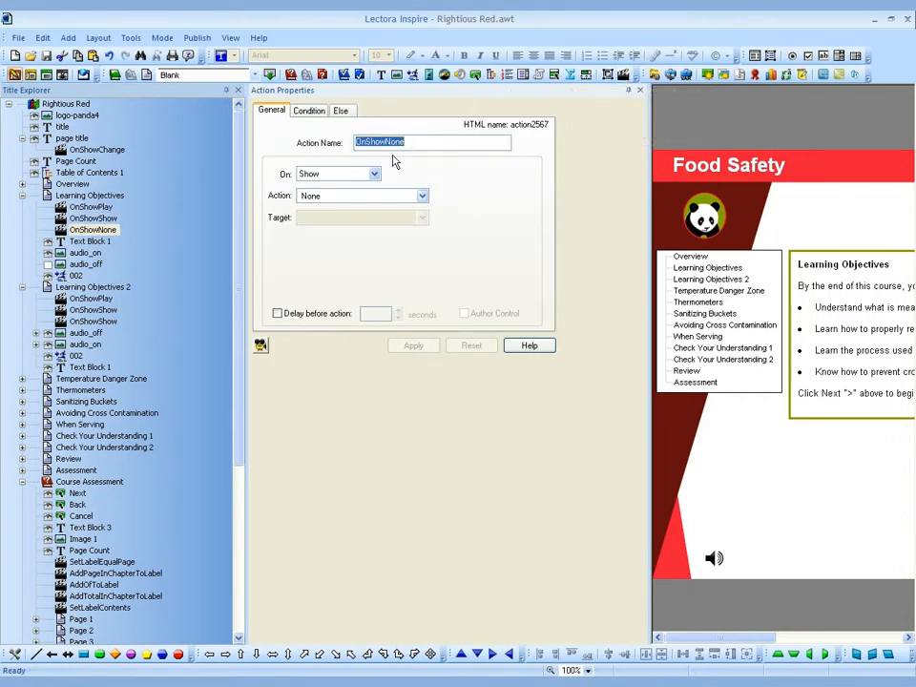
pyautogui.click(379, 197)
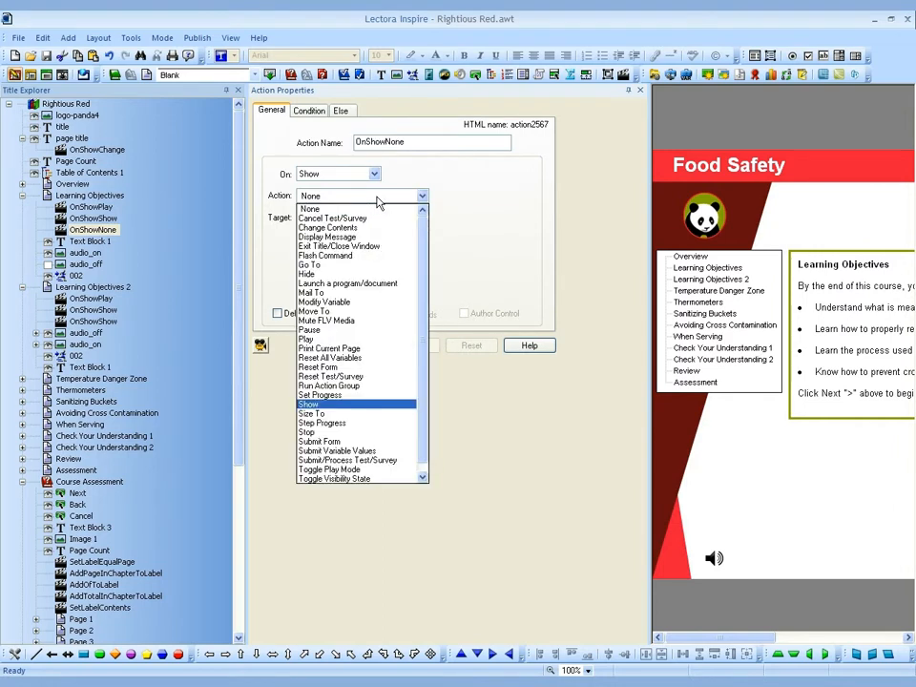
pyautogui.click(334, 404)
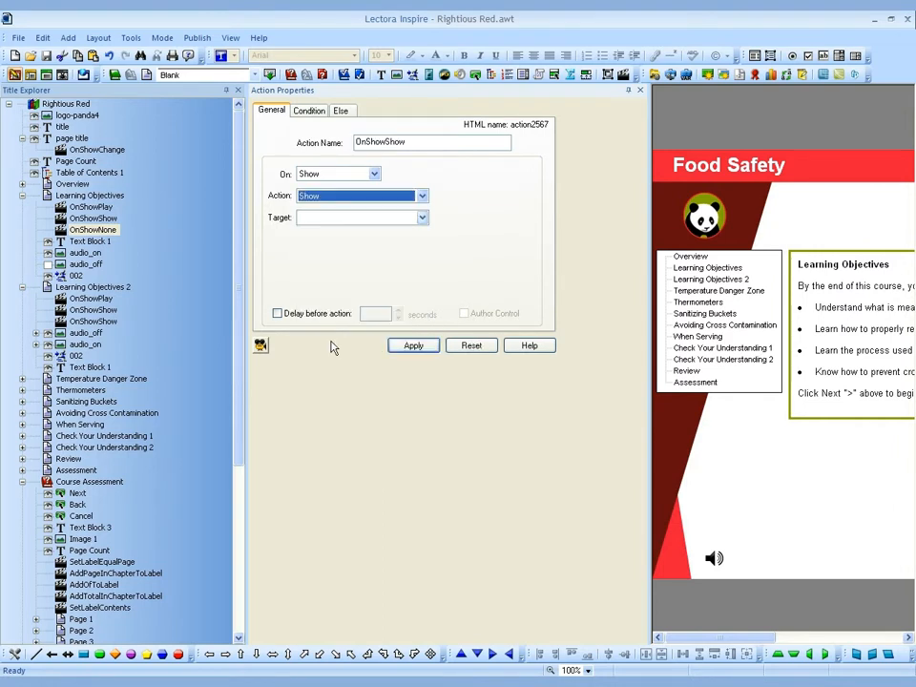
pyautogui.click(331, 219)
pyautogui.click(328, 301)
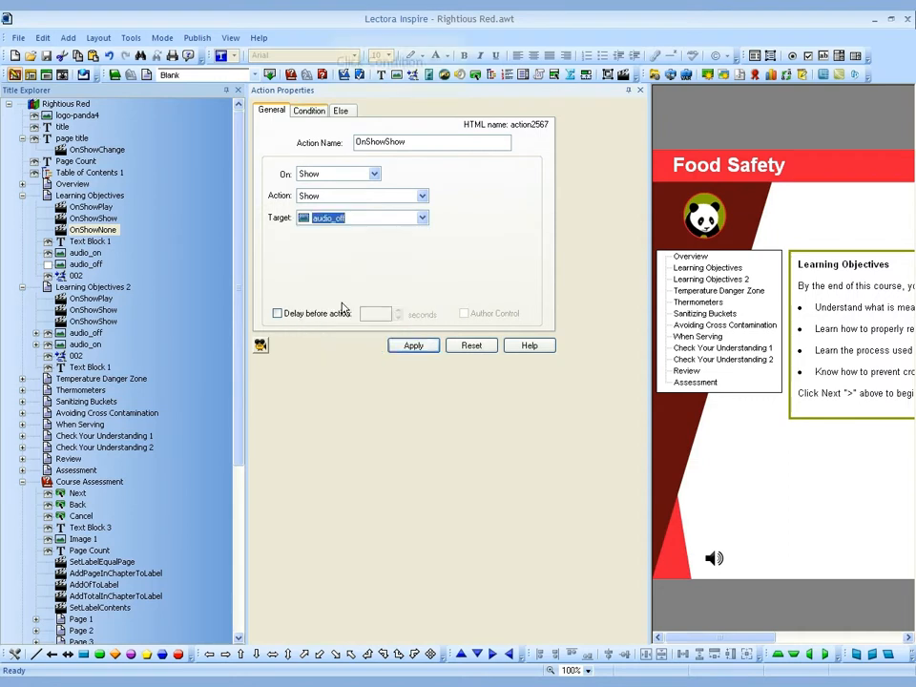
# Step: Restrict the audio_off Show action to the condition audio Not Equal To play, and apply it
pyautogui.click(316, 113)
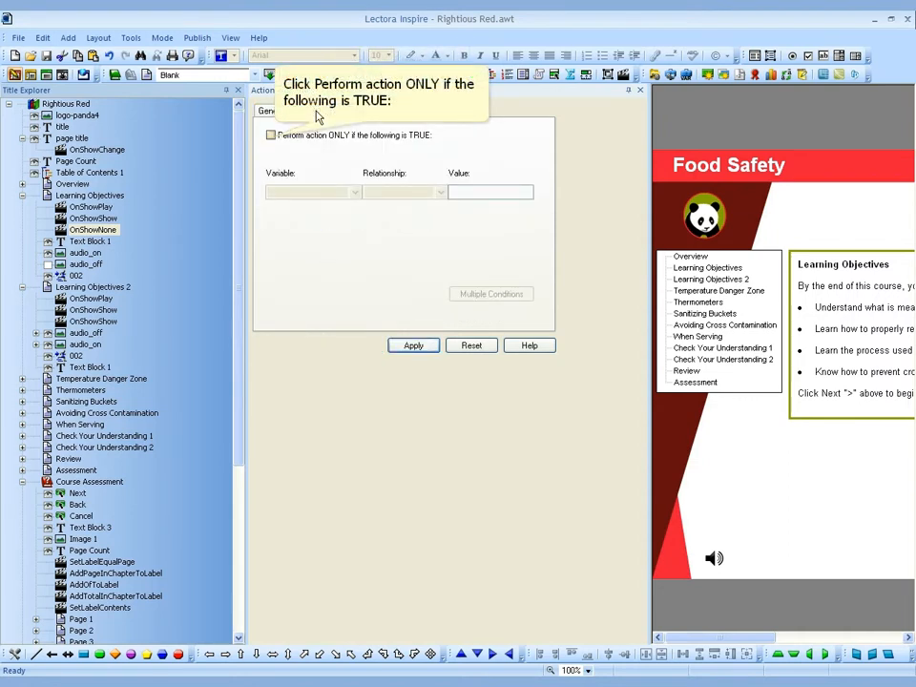
pyautogui.click(271, 134)
pyautogui.click(297, 194)
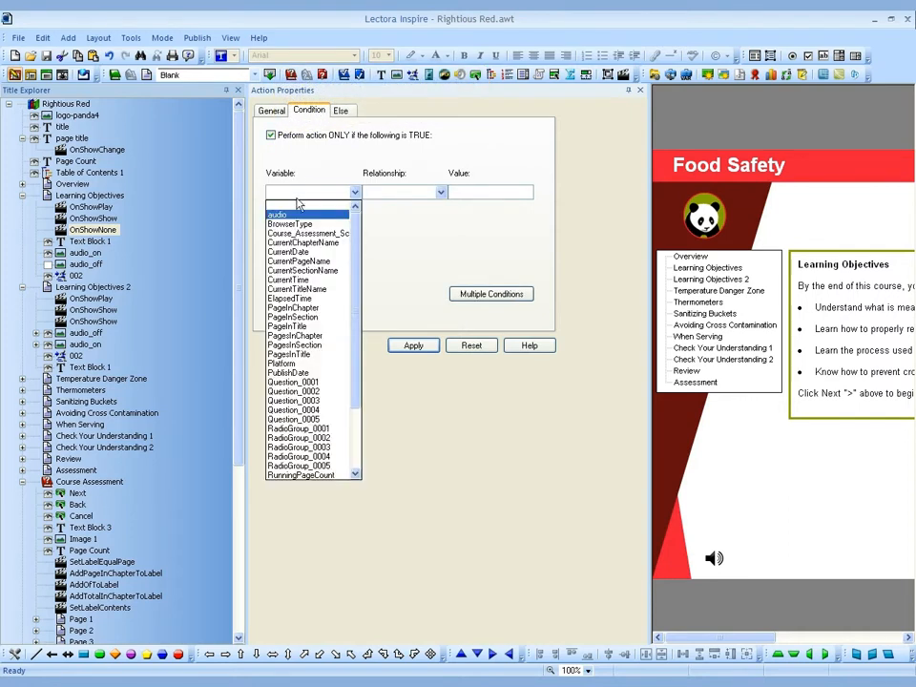
pyautogui.click(297, 214)
pyautogui.click(388, 196)
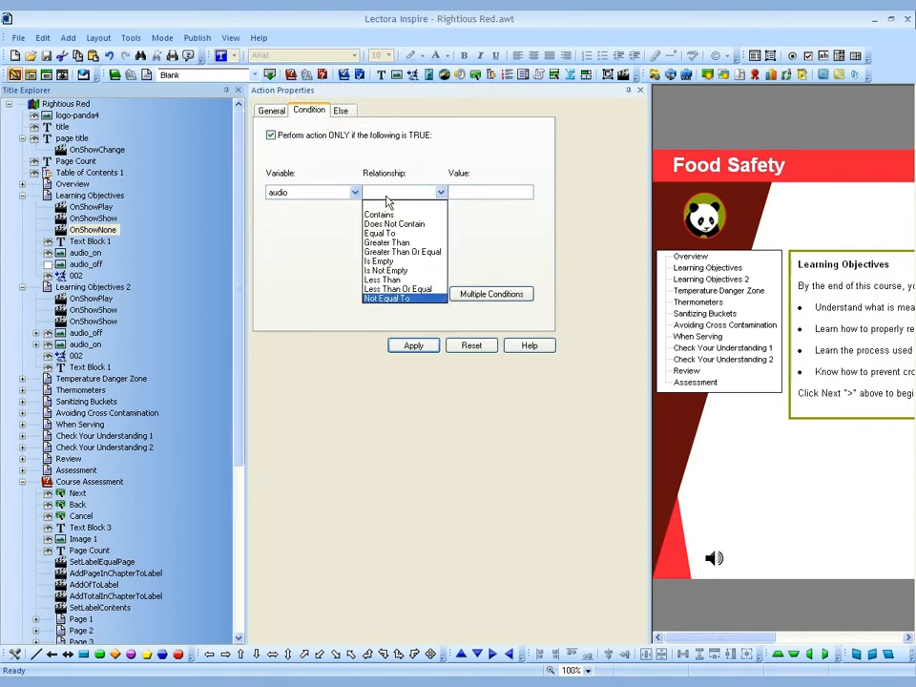
pyautogui.click(387, 299)
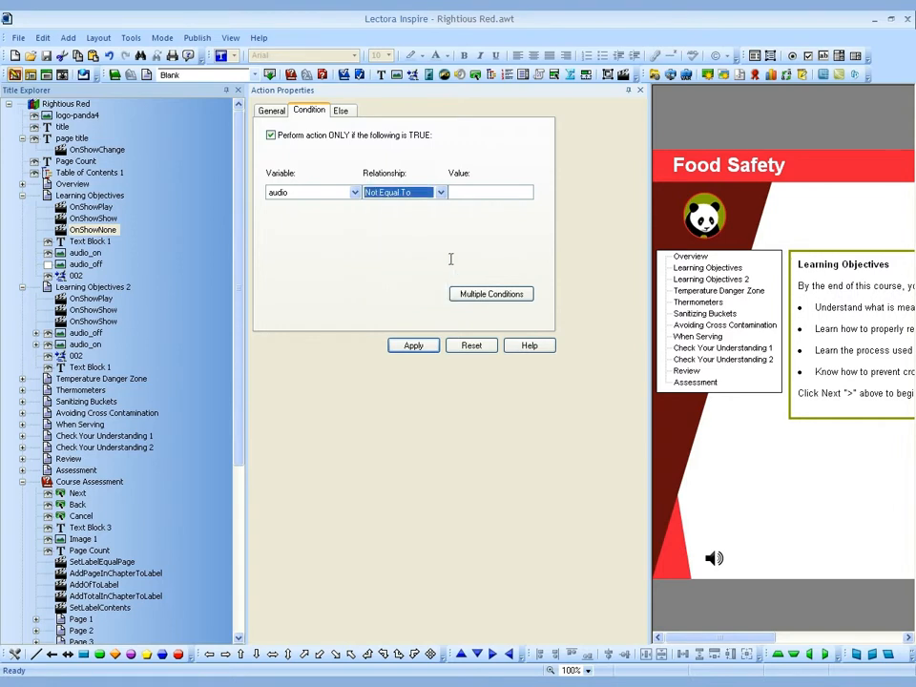
pyautogui.click(467, 195)
pyautogui.write('pla')
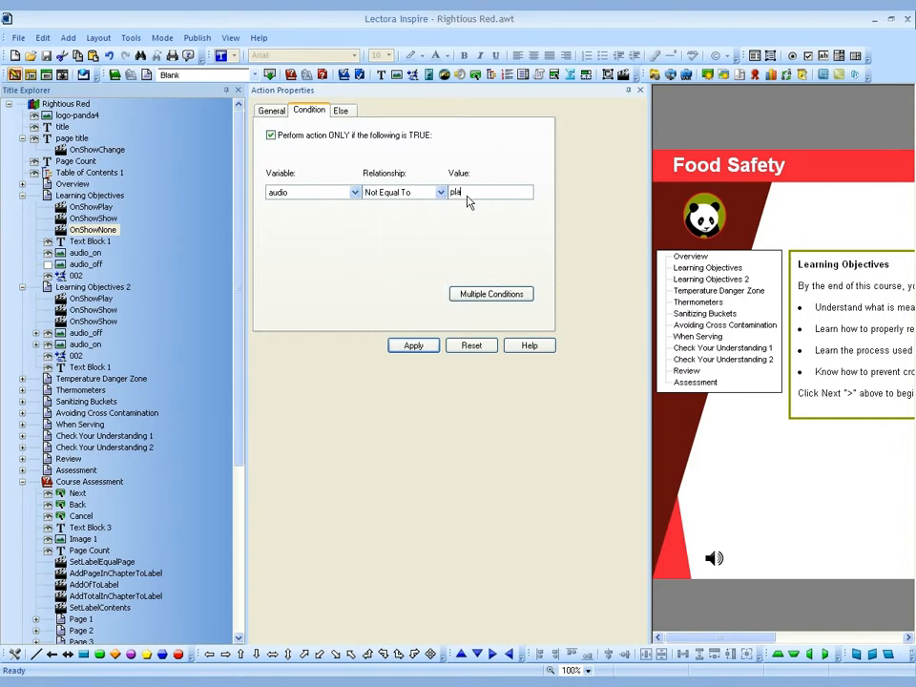
pyautogui.write('y')
pyautogui.click(429, 347)
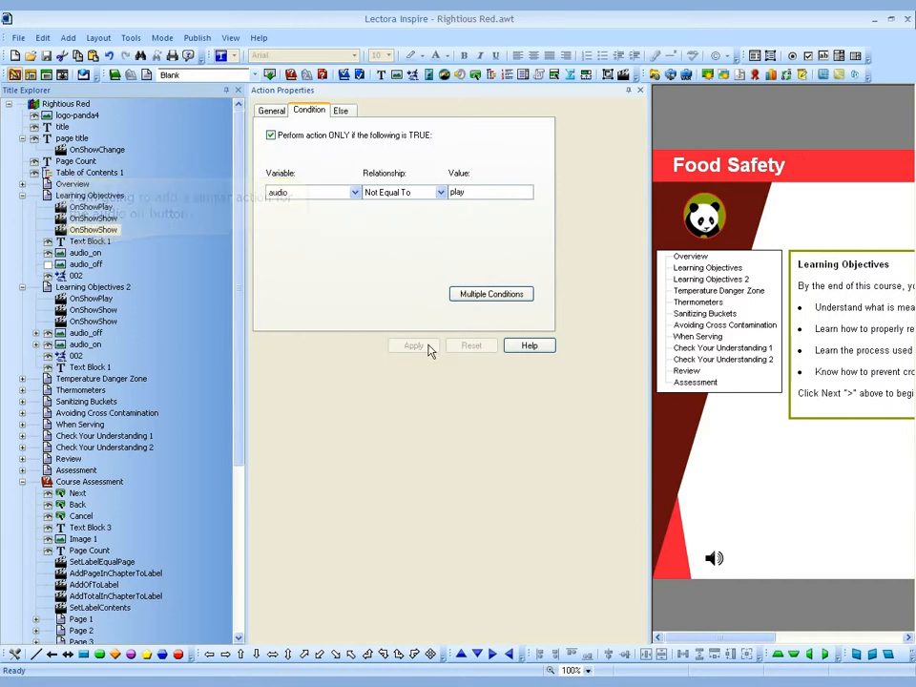
# Step: Add a Mouse Click action to the Learning Objectives audio_on image that uses Stop on 002, and apply it
pyautogui.click(65, 253)
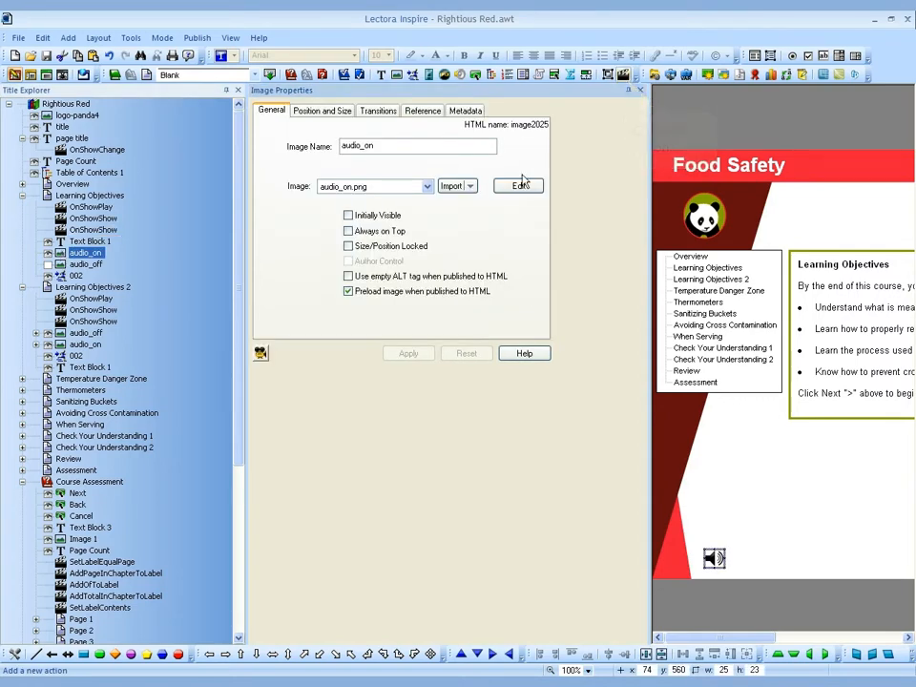
pyautogui.click(624, 75)
pyautogui.click(421, 195)
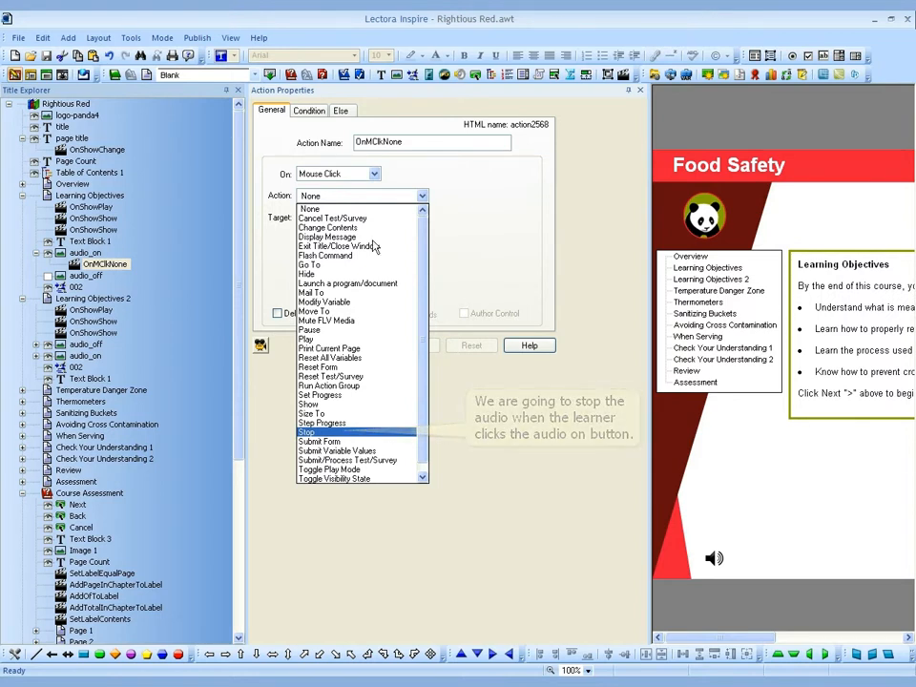
pyautogui.click(351, 429)
pyautogui.click(347, 218)
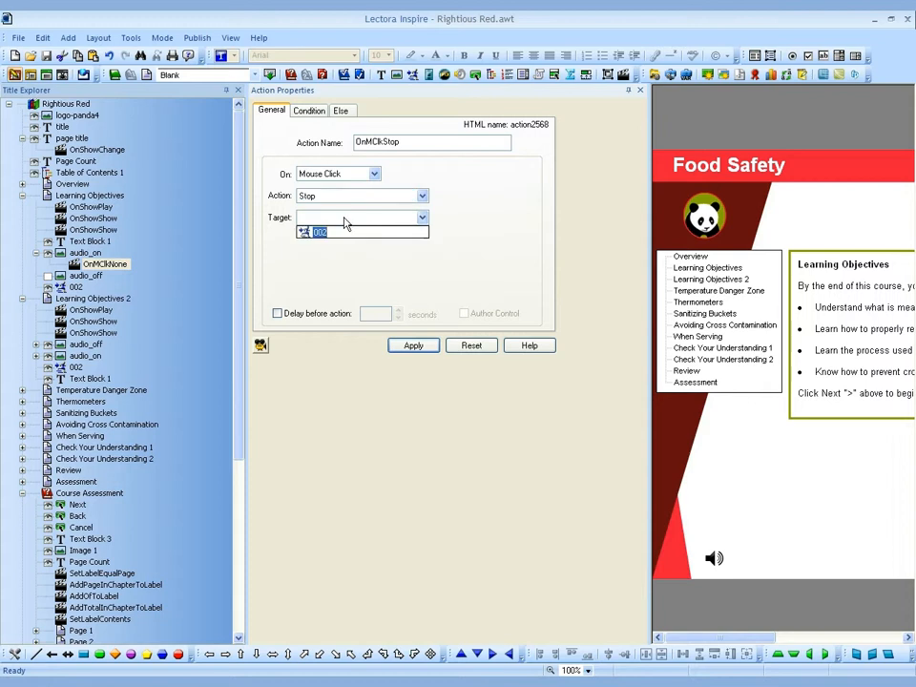
pyautogui.click(346, 234)
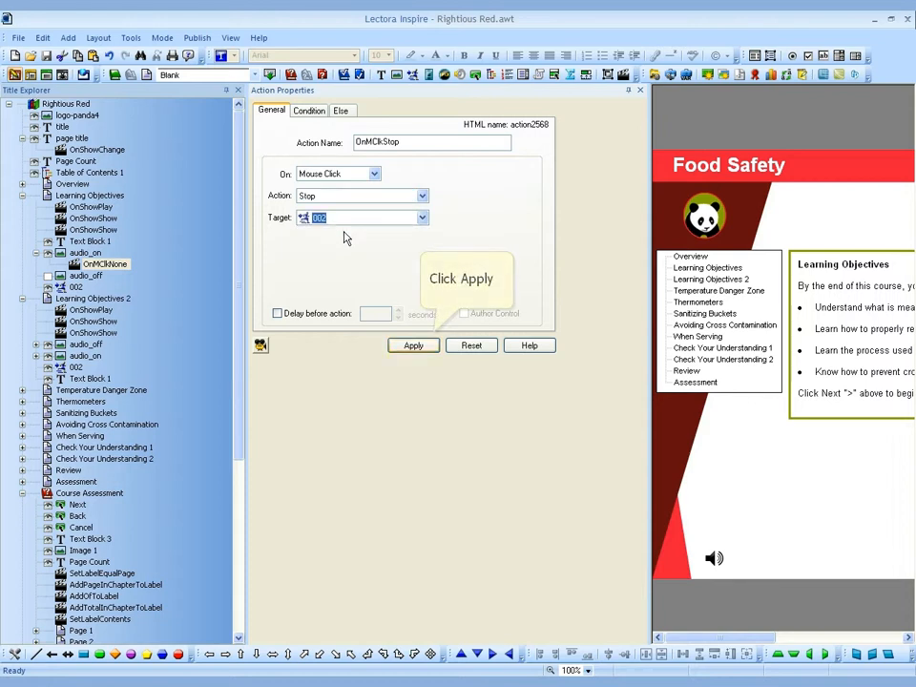
pyautogui.click(417, 347)
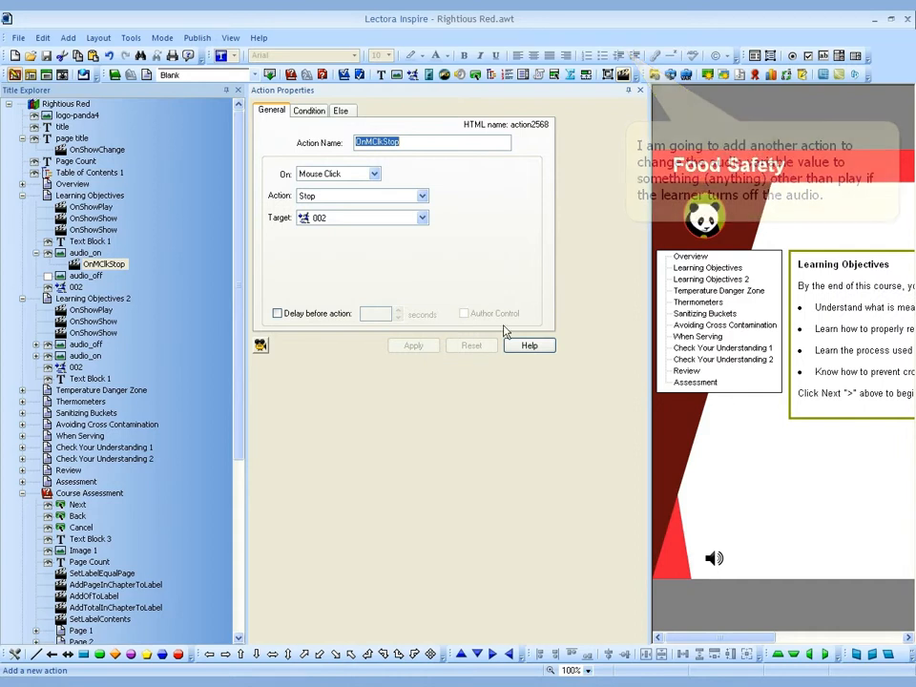
# Step: Add a second Mouse Click action to audio_on that uses Modify Variable to set audio to stop, and apply it
pyautogui.click(625, 75)
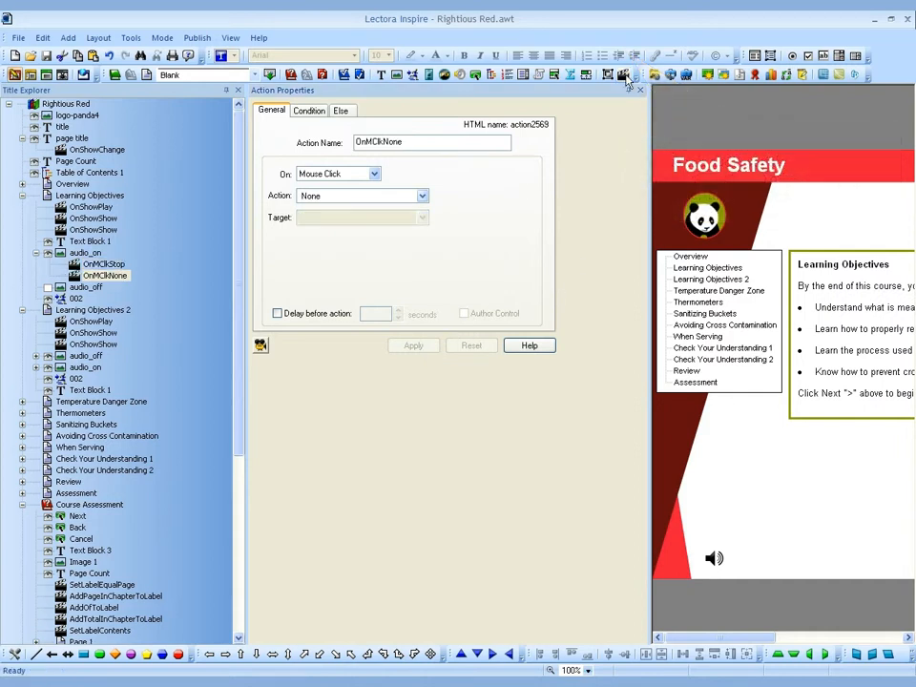
pyautogui.click(387, 197)
pyautogui.click(346, 301)
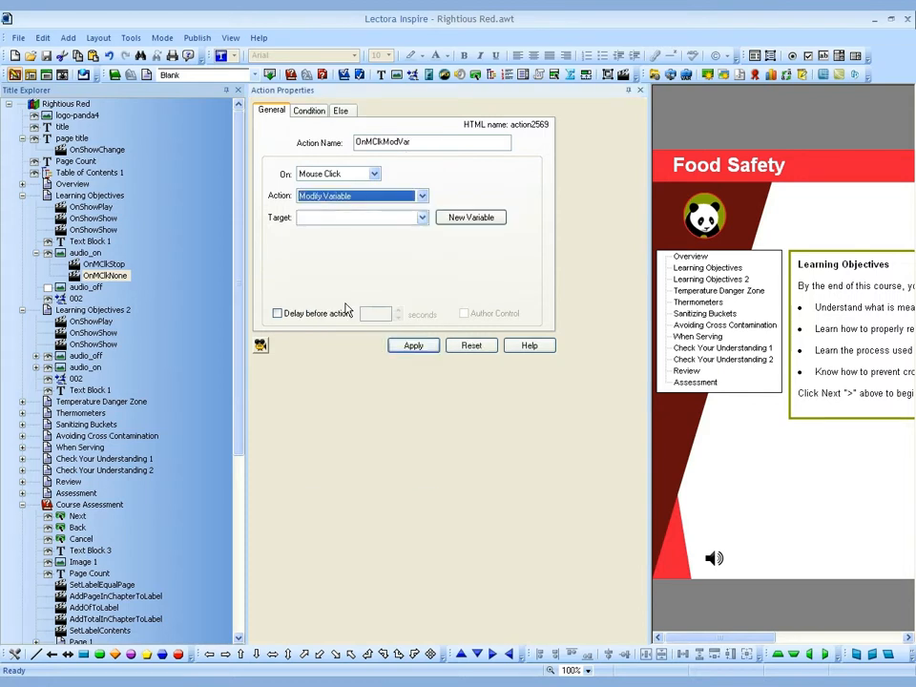
pyautogui.click(336, 218)
pyautogui.click(331, 232)
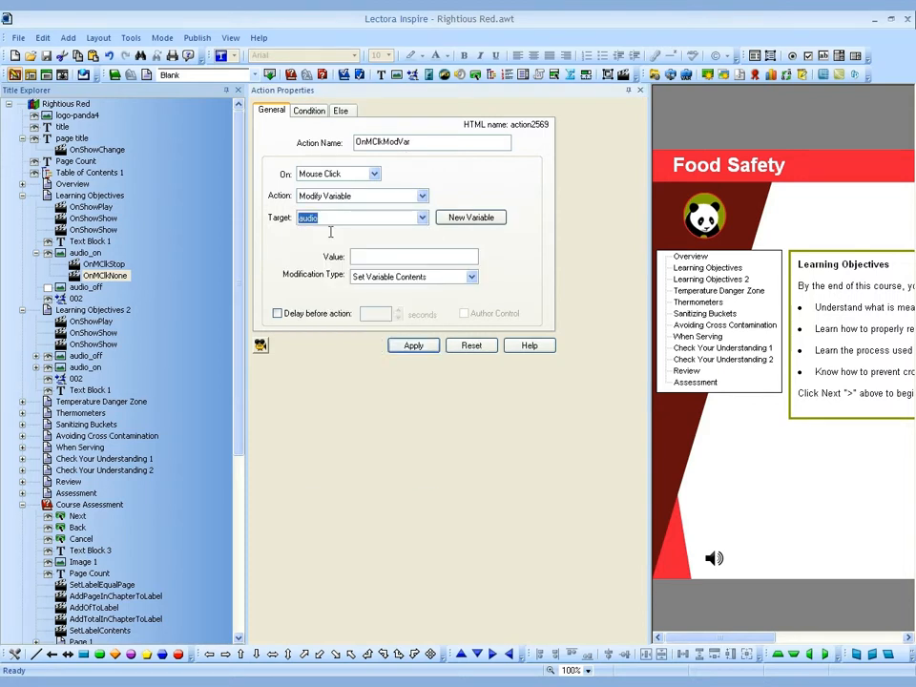
pyautogui.click(373, 260)
pyautogui.write('stop')
pyautogui.click(415, 348)
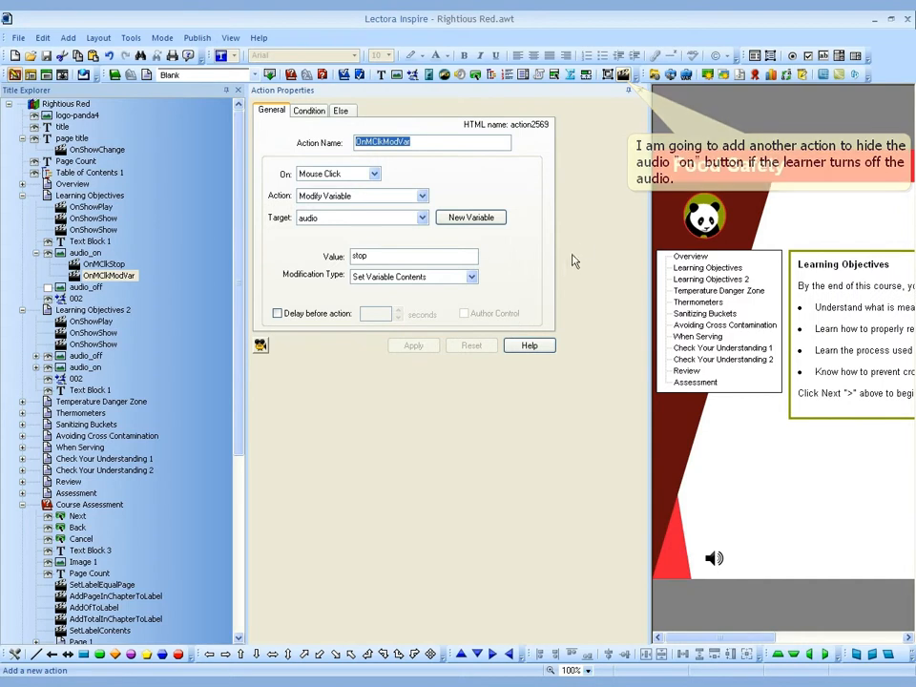
# Step: Add a third Mouse Click action to audio_on that uses Hide with audio_on as its target, and apply it
pyautogui.click(624, 76)
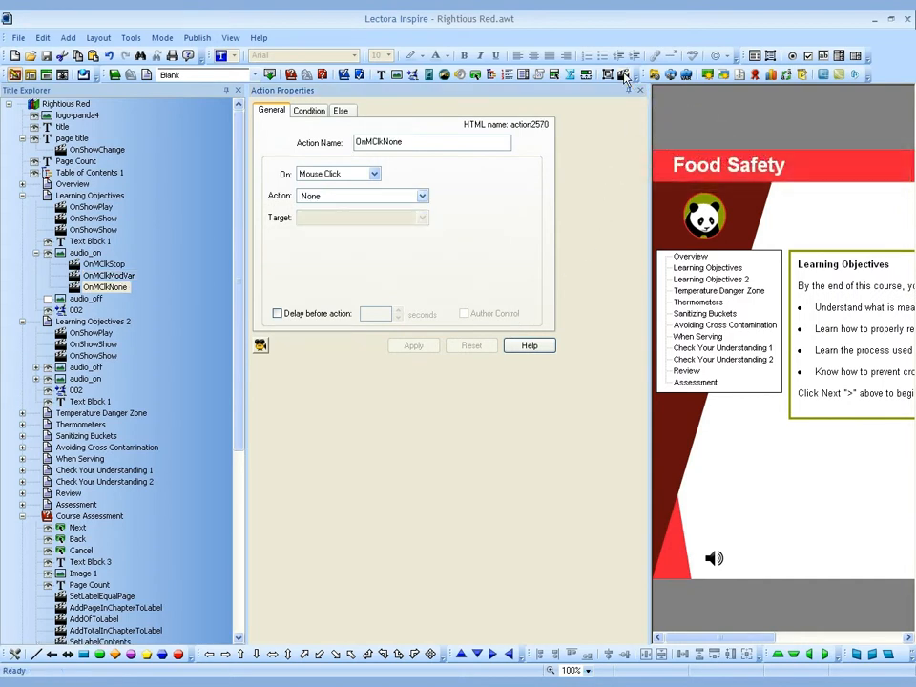
pyautogui.click(390, 197)
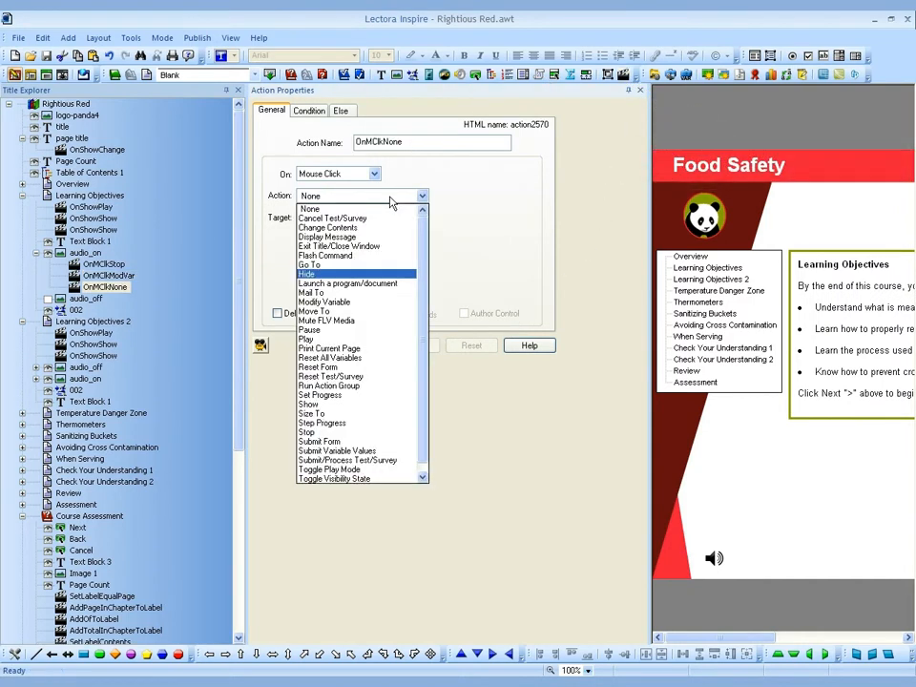
pyautogui.click(327, 274)
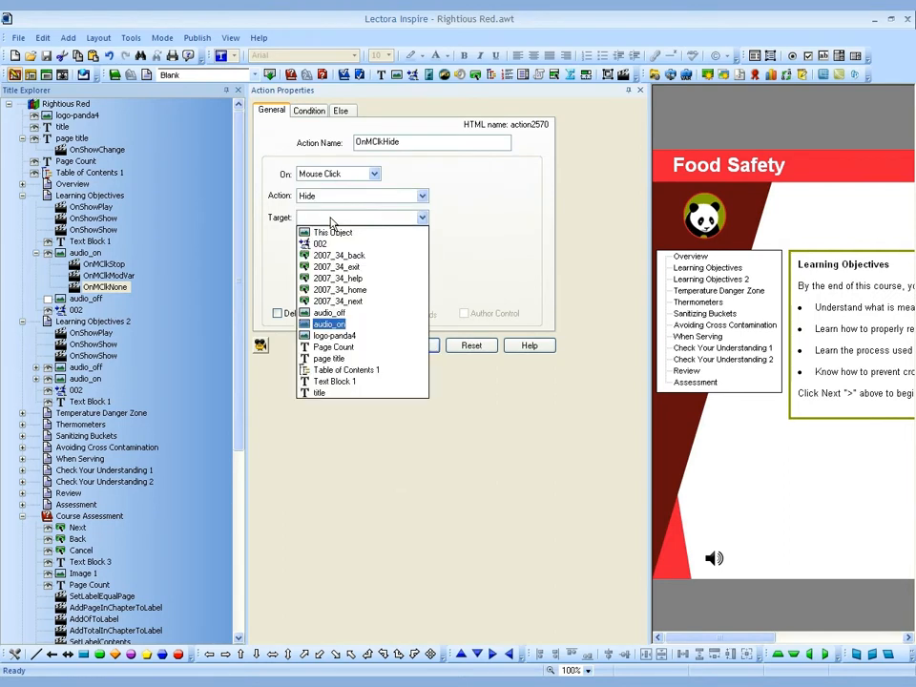
pyautogui.click(330, 325)
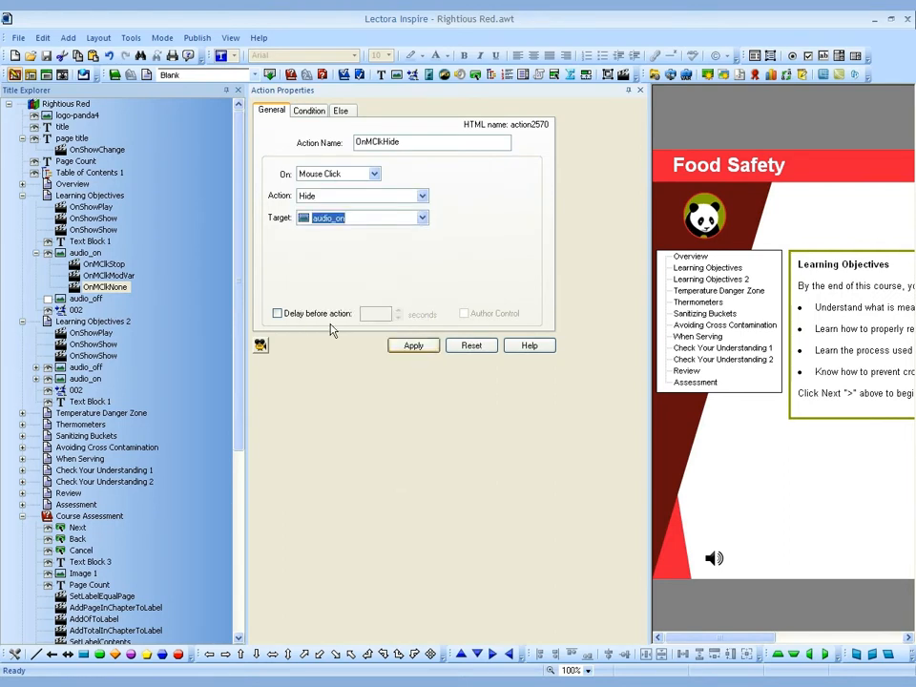
pyautogui.click(411, 345)
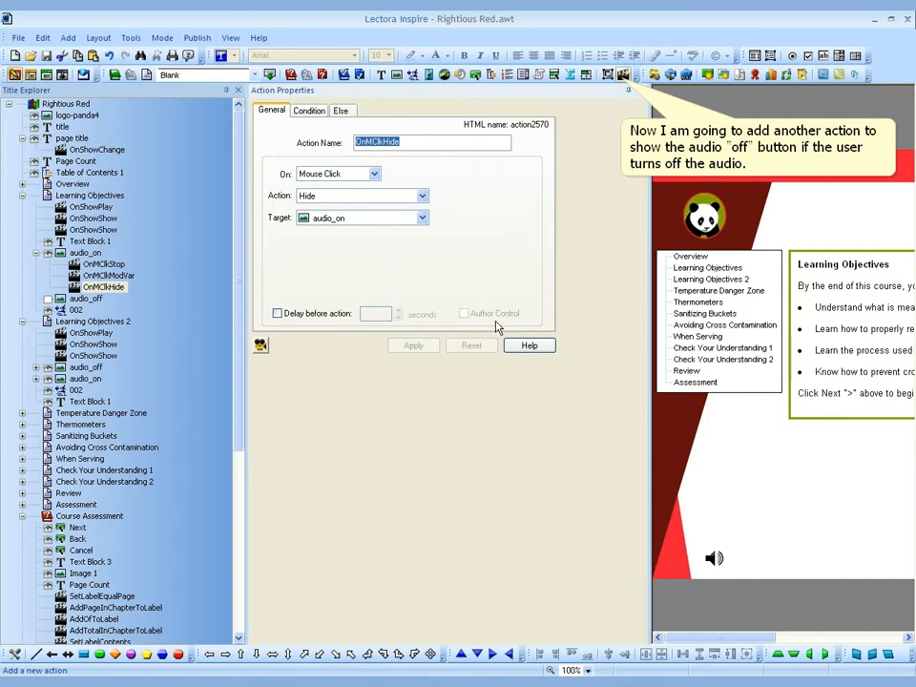
# Step: Add a fourth Mouse Click action to audio_on that uses Show with audio_off as its target, and apply it
pyautogui.click(623, 77)
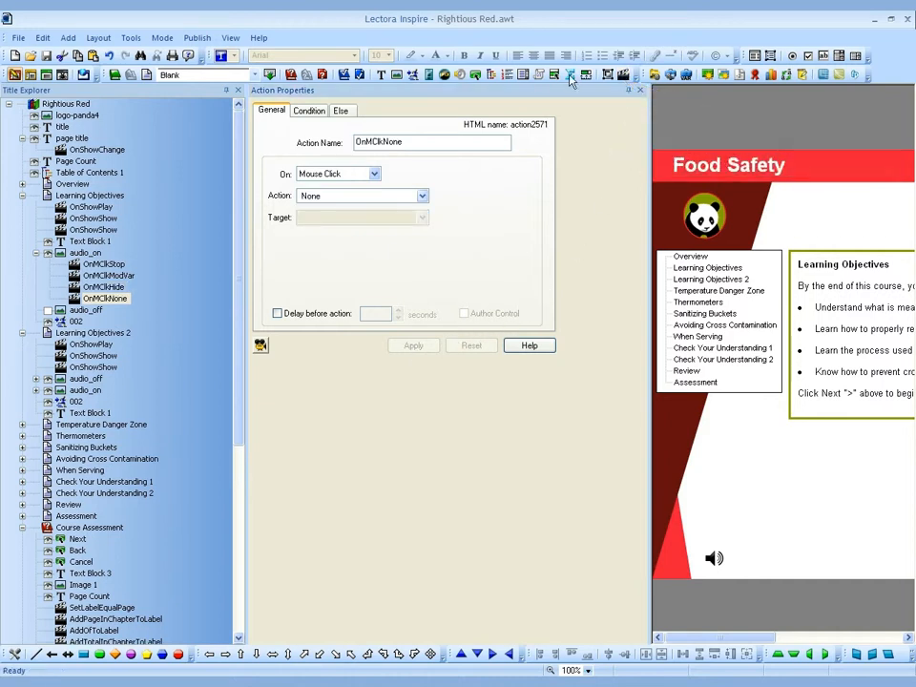
pyautogui.click(368, 197)
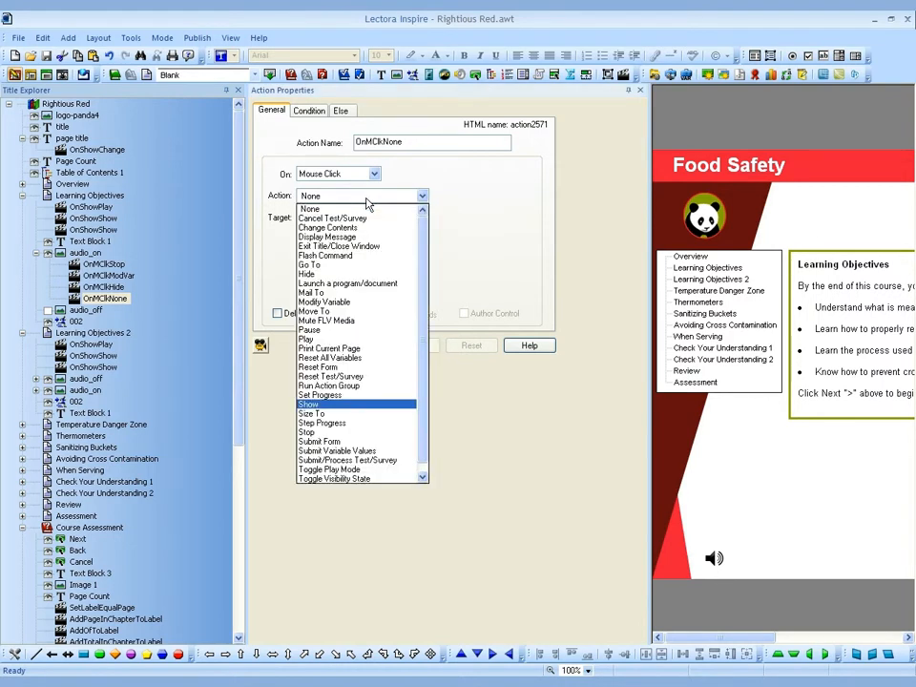
pyautogui.click(325, 405)
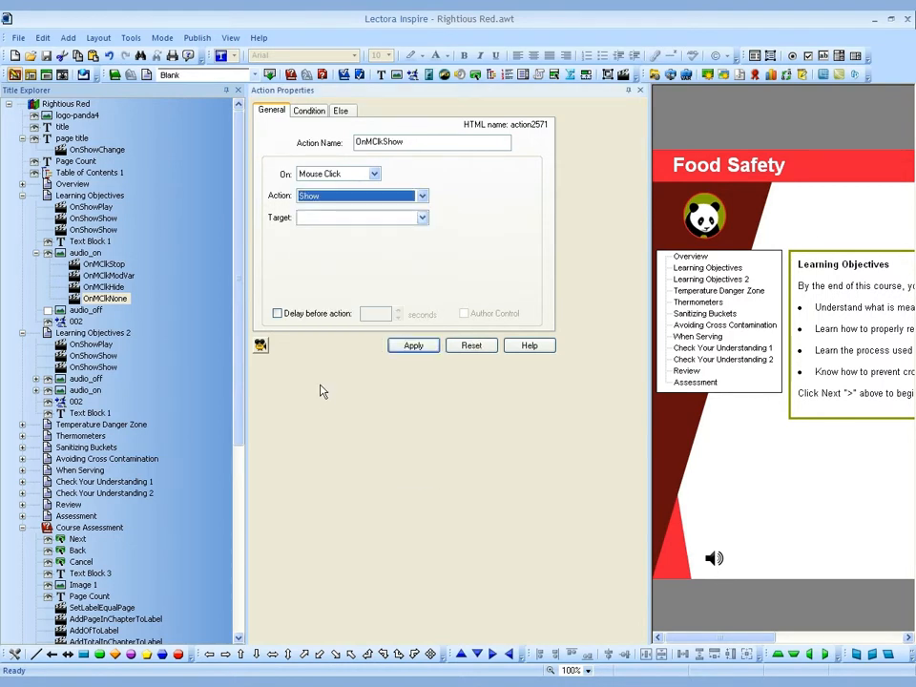
pyautogui.click(318, 220)
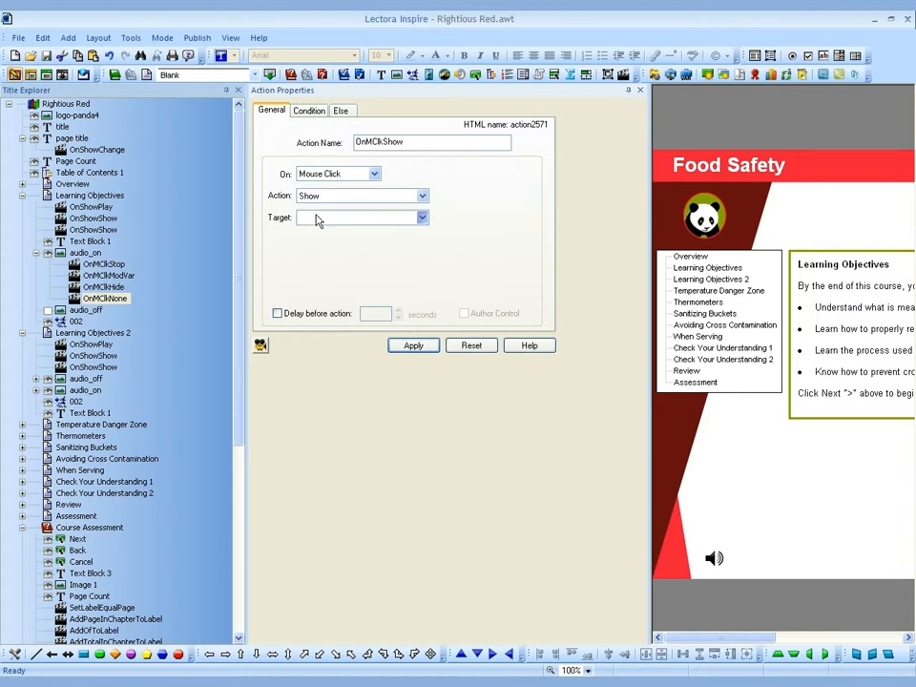
pyautogui.click(318, 219)
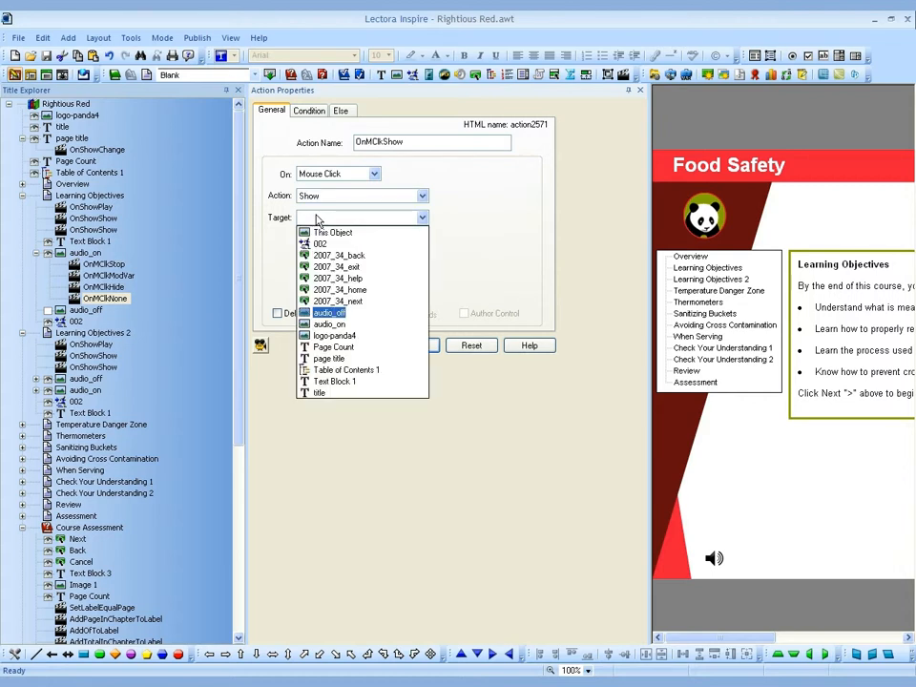
pyautogui.click(320, 312)
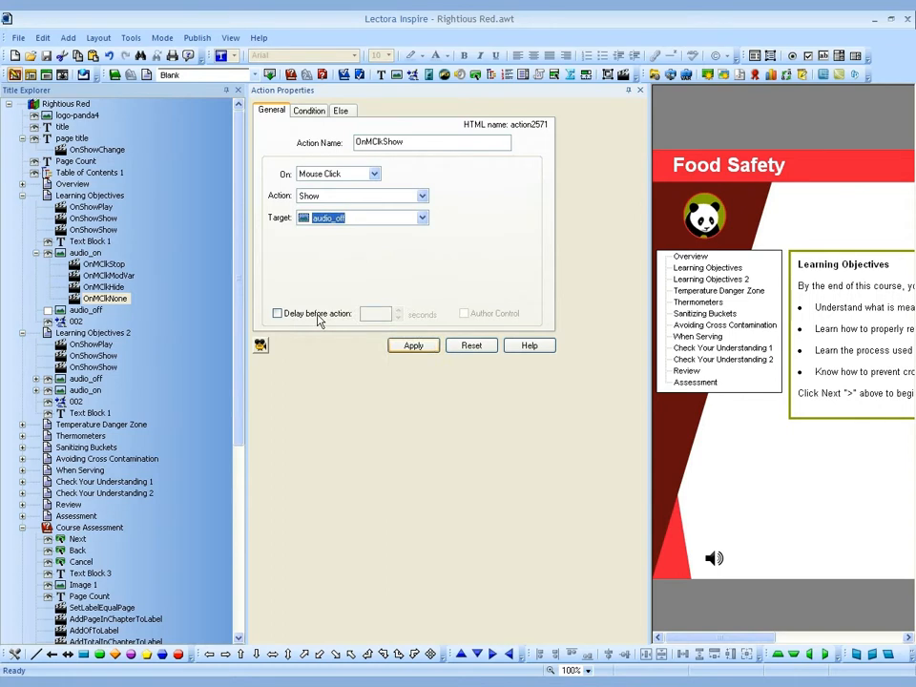
pyautogui.click(408, 346)
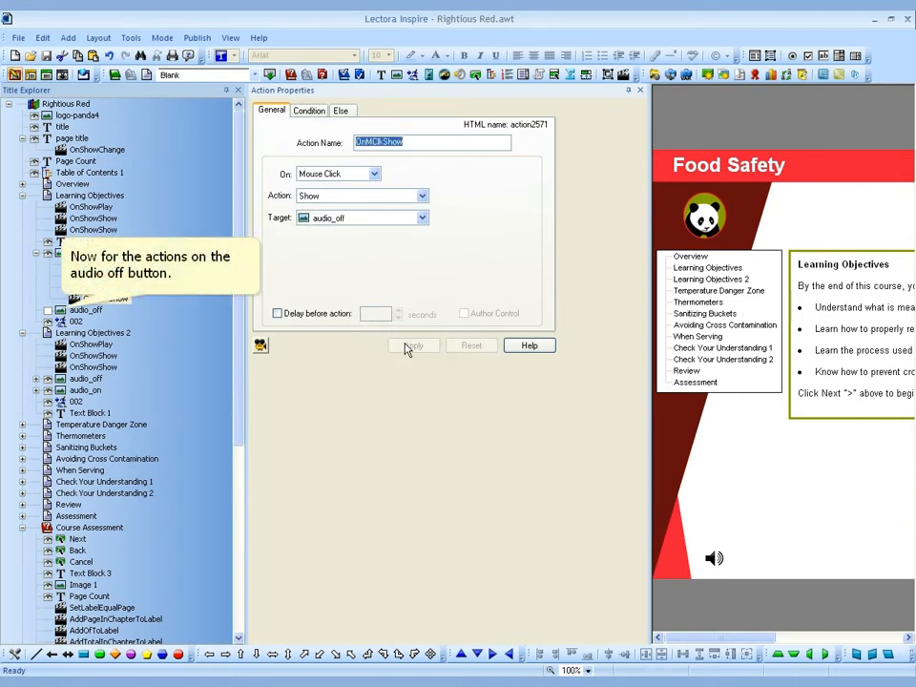
# Step: Add a Mouse Click action to the Learning Objectives audio_off image that uses Play on 002, and apply it
pyautogui.click(63, 311)
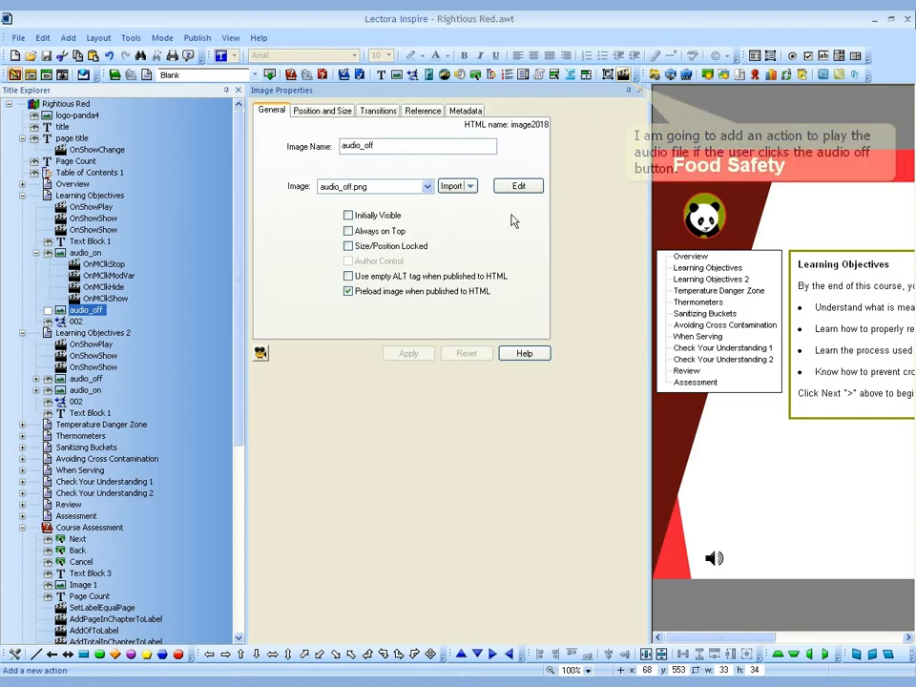
pyautogui.click(623, 75)
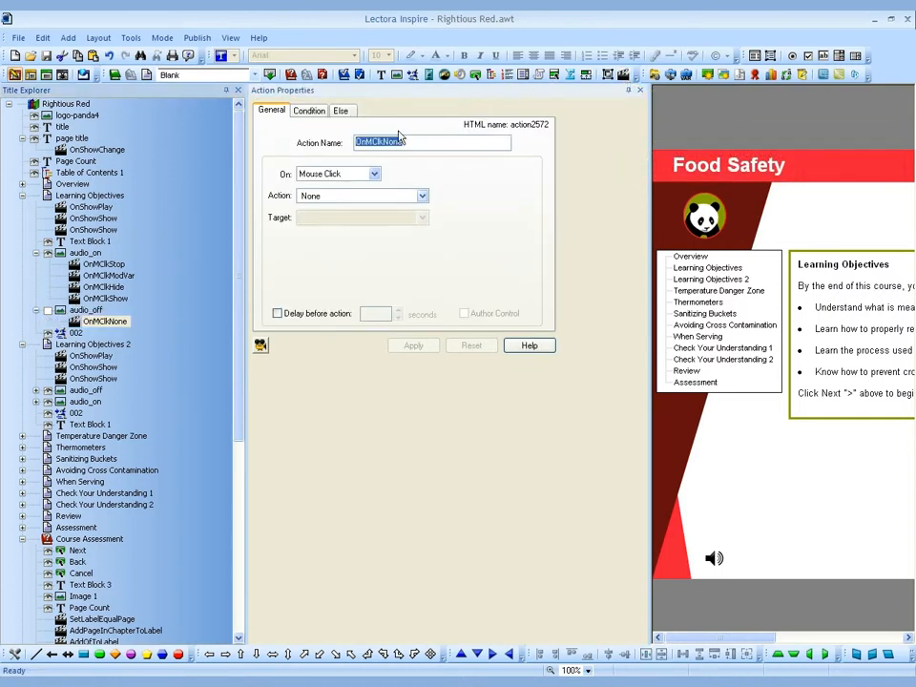
pyautogui.click(361, 197)
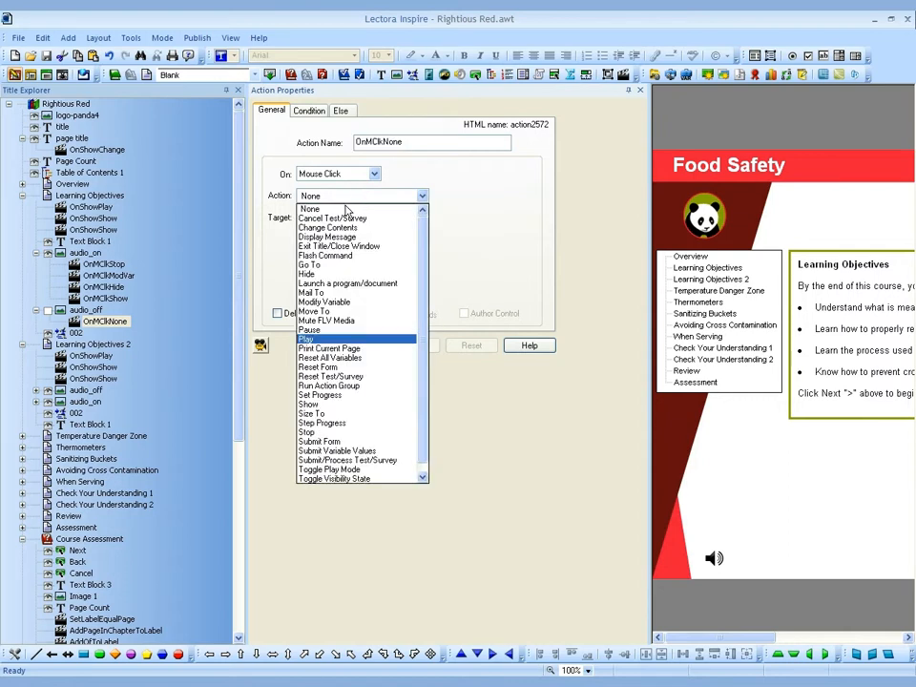
pyautogui.click(323, 339)
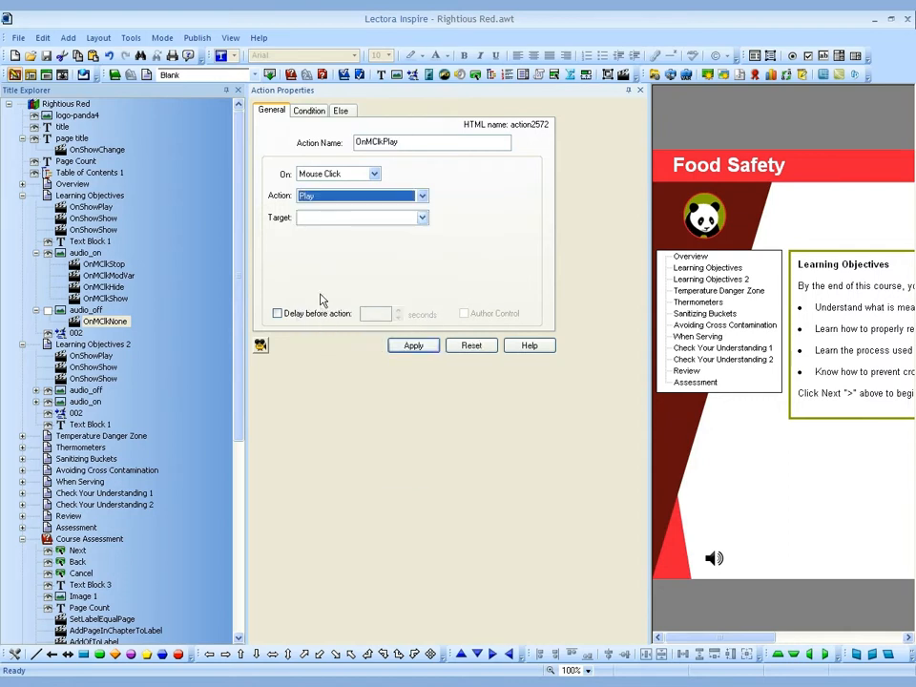
pyautogui.click(321, 217)
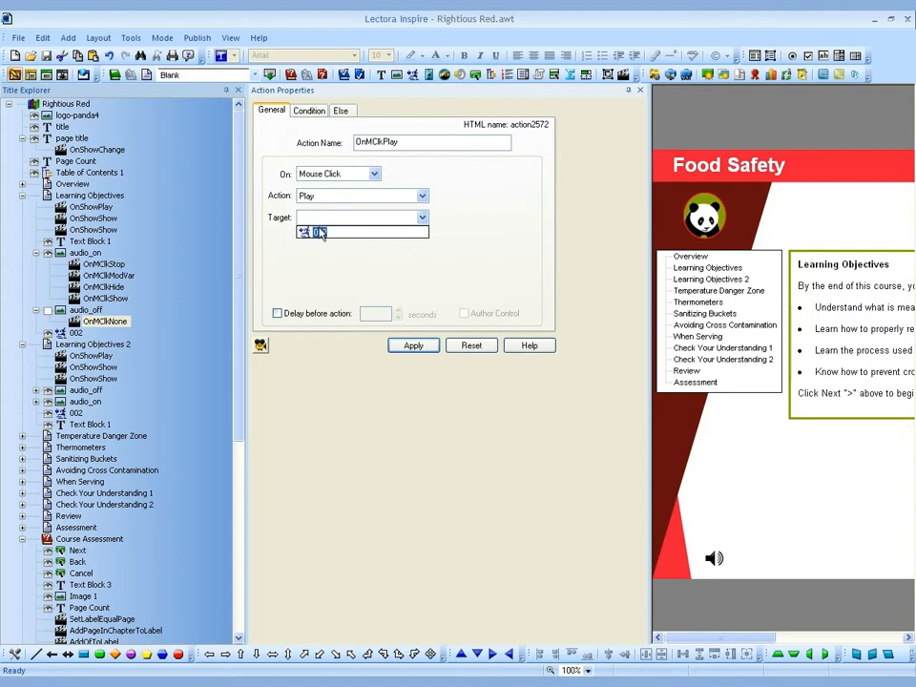
pyautogui.click(318, 232)
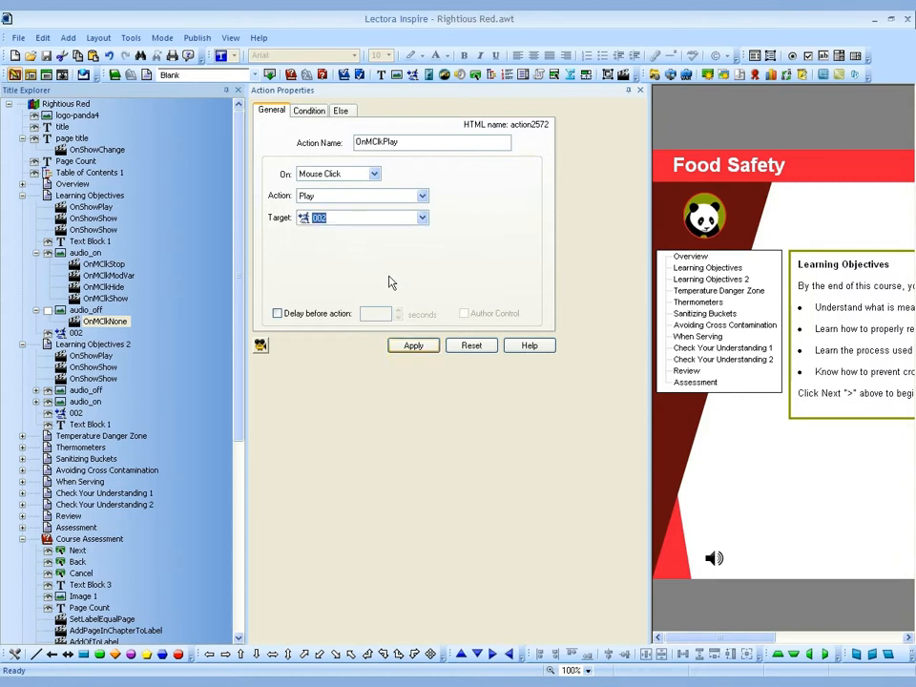
pyautogui.click(411, 346)
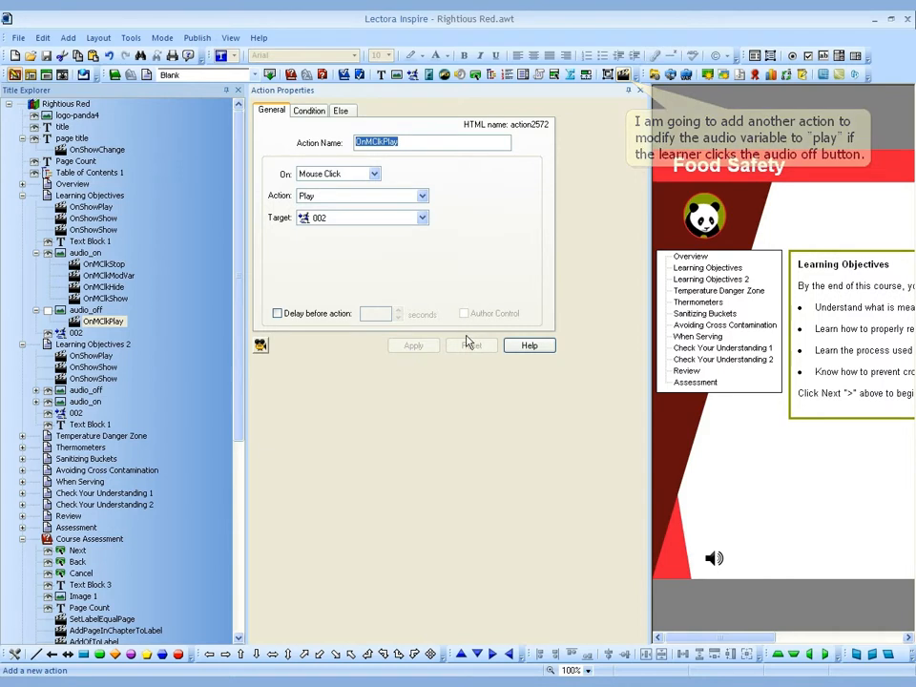
# Step: Add a second Mouse Click action to audio_off that uses Modify Variable to set audio to play, and apply it
pyautogui.click(623, 75)
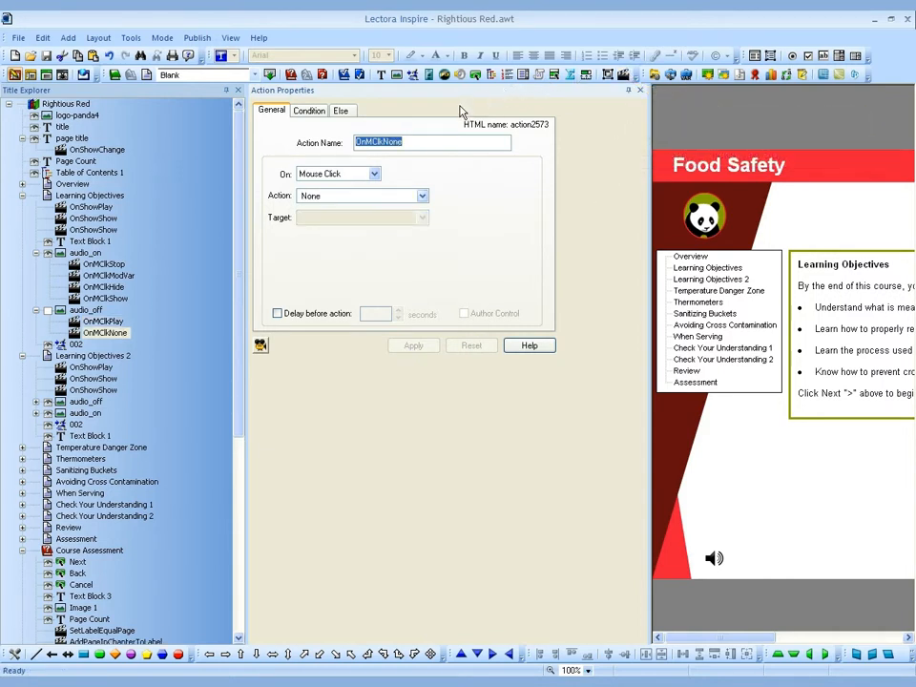
pyautogui.click(391, 196)
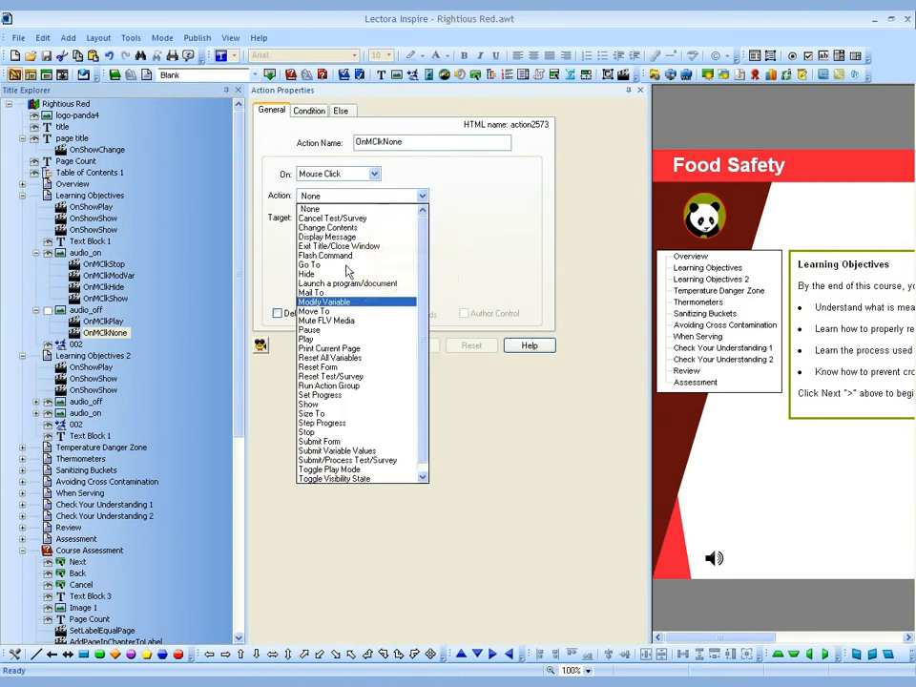
pyautogui.click(341, 302)
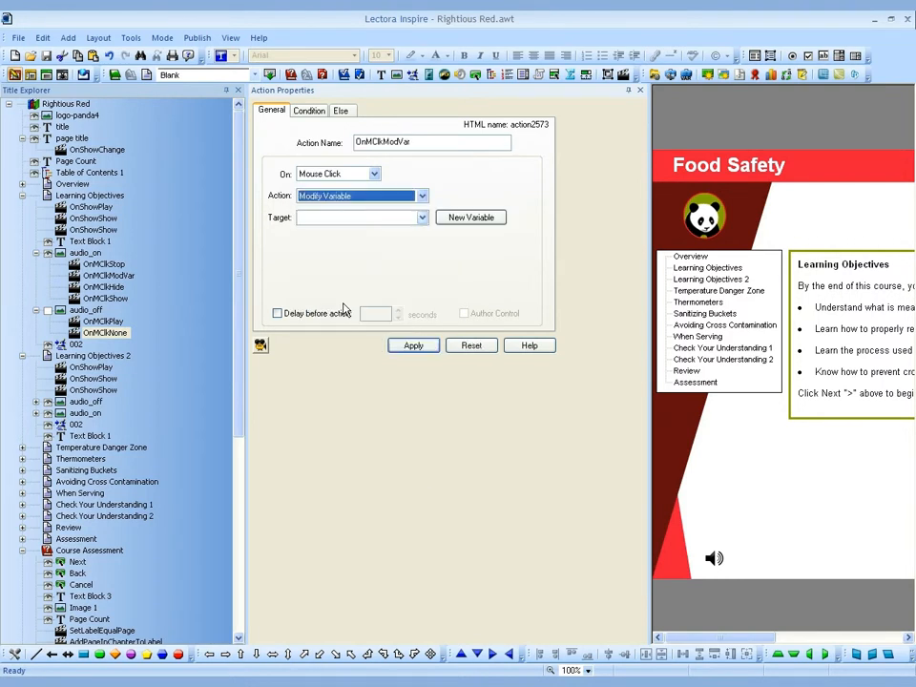
pyautogui.click(321, 219)
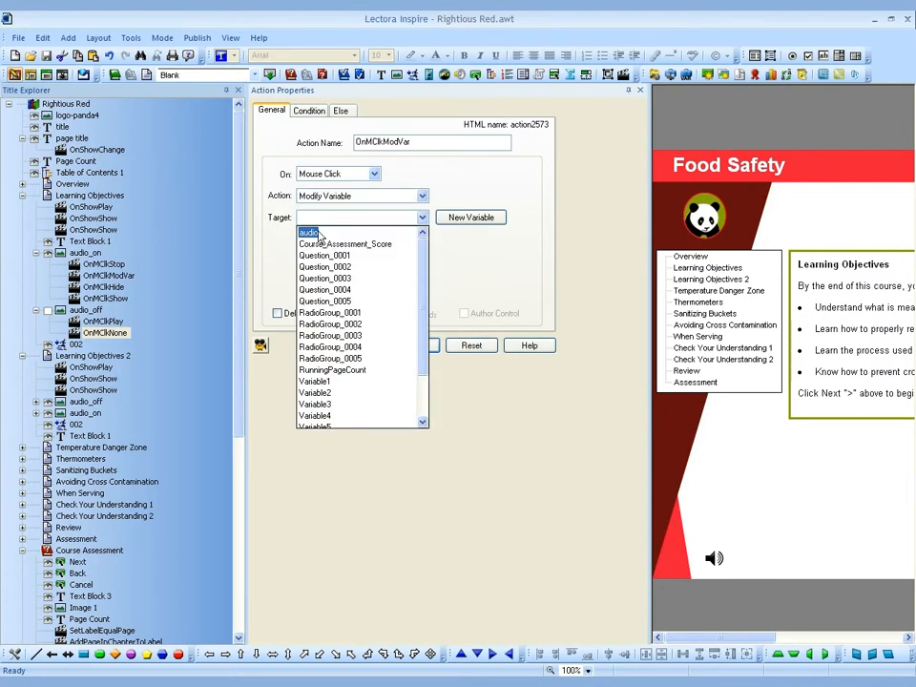
pyautogui.click(321, 233)
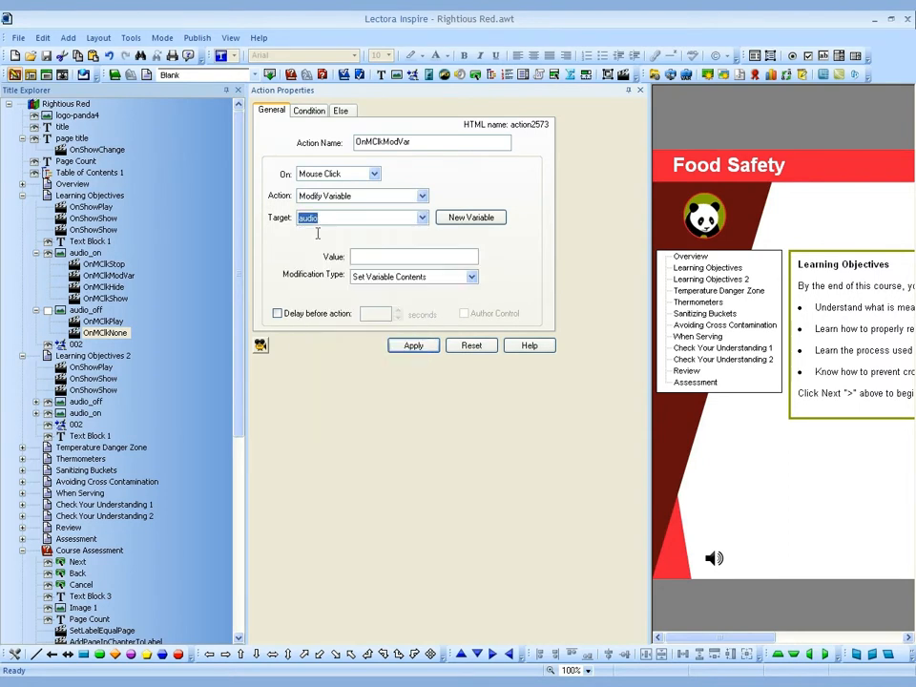
pyautogui.click(360, 255)
pyautogui.write('play')
pyautogui.click(414, 346)
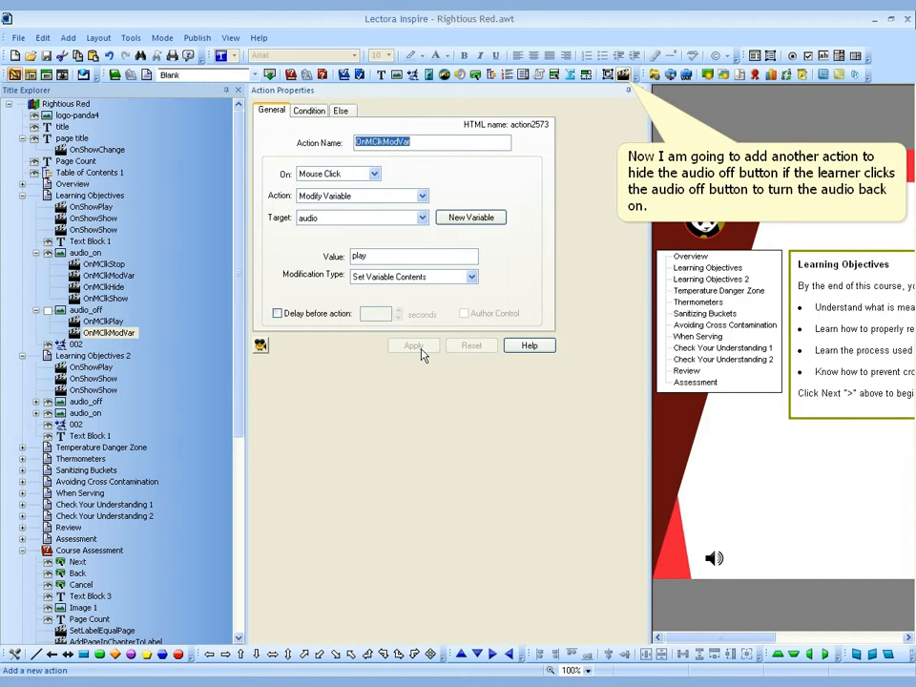
# Step: Add a third Mouse Click action to audio_off that uses Hide with audio_off as its target, and apply it
pyautogui.click(622, 76)
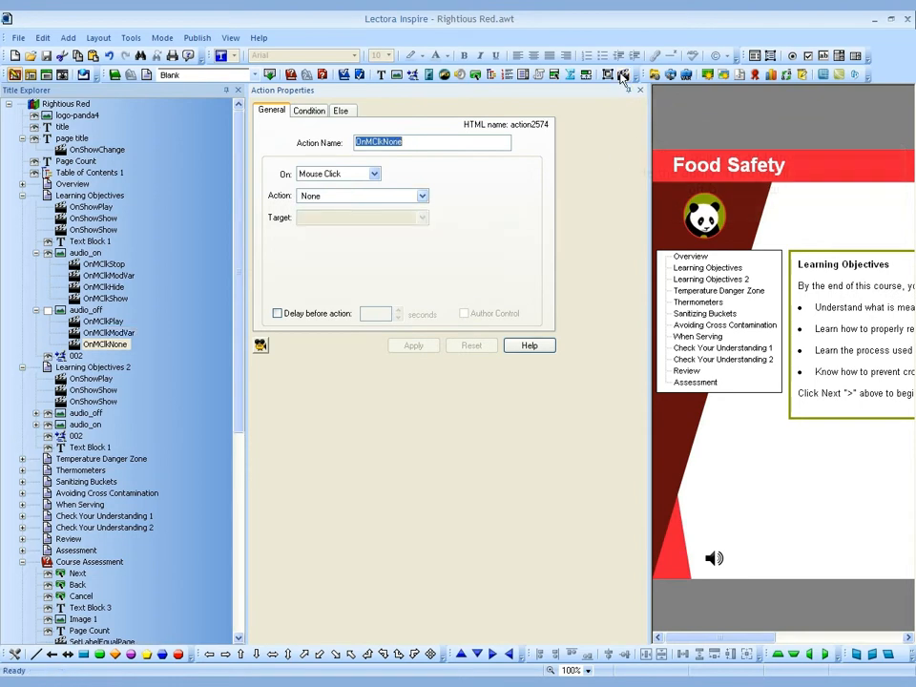
pyautogui.click(371, 199)
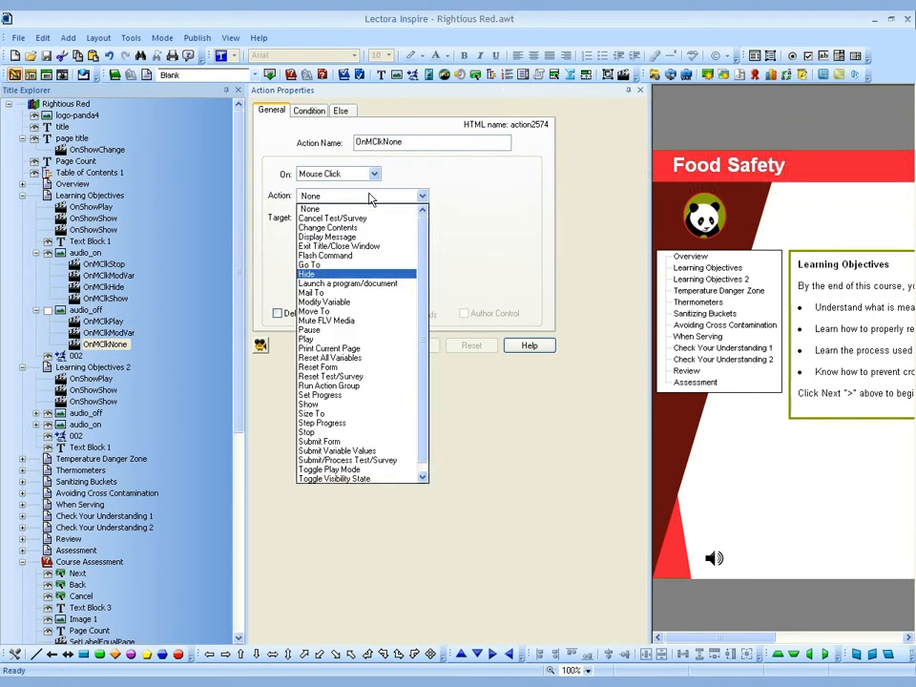
pyautogui.click(327, 275)
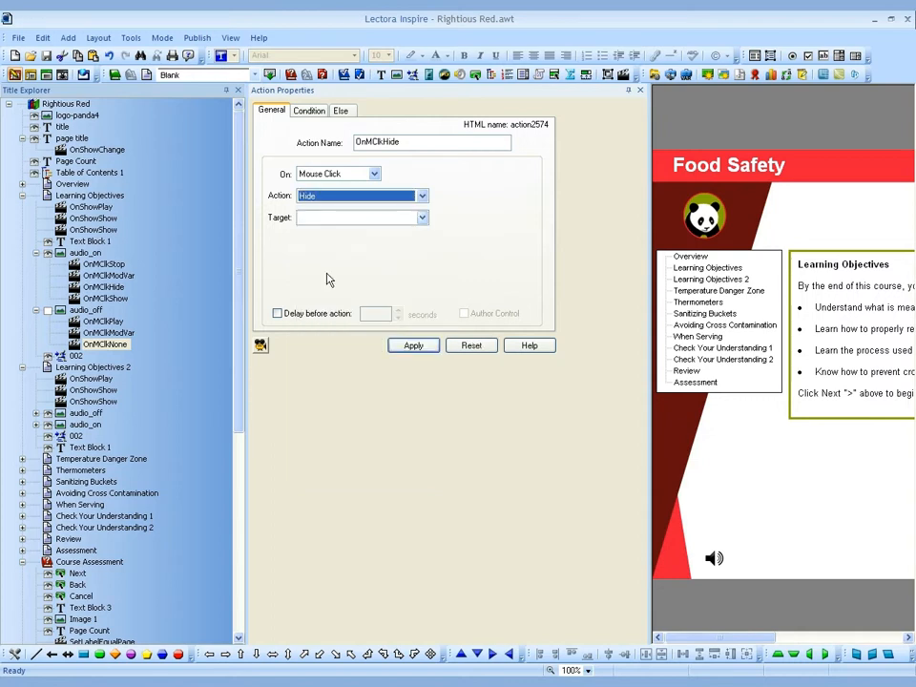
pyautogui.click(324, 220)
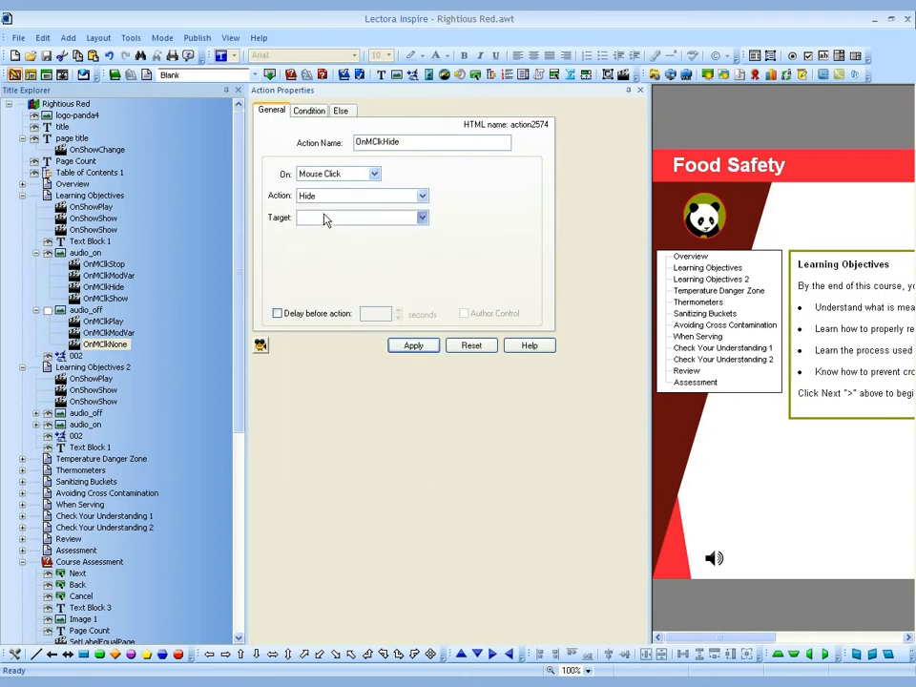
pyautogui.click(323, 220)
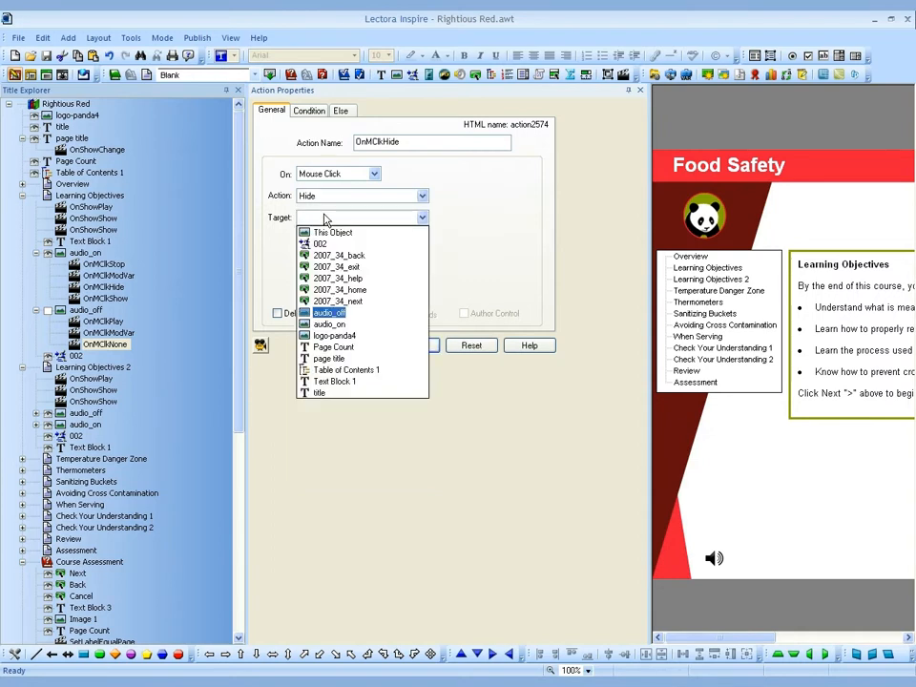
pyautogui.click(329, 312)
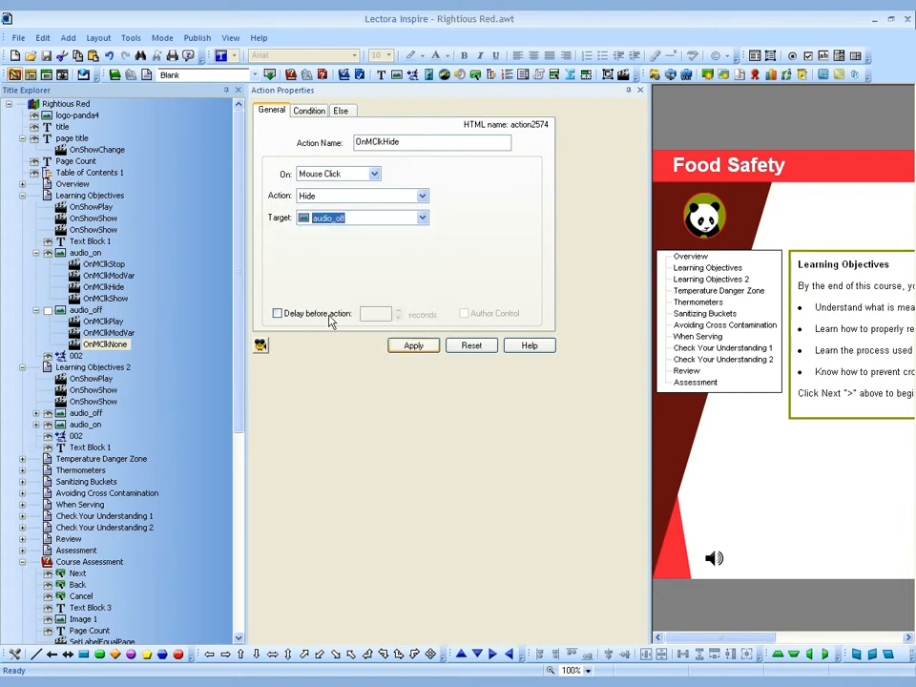
pyautogui.click(412, 346)
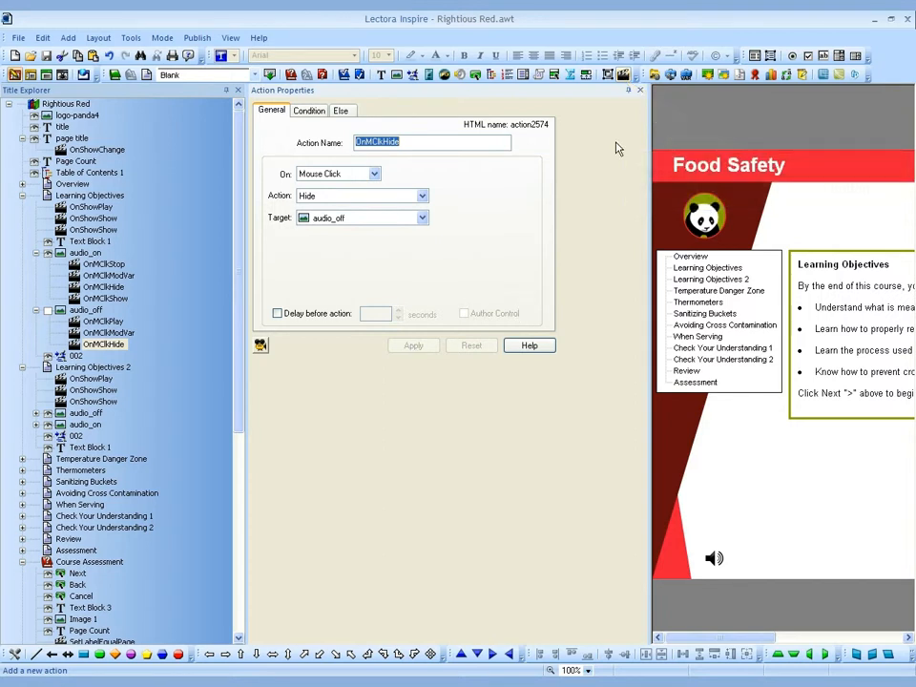
# Step: Add and apply a fourth Mouse Click action on audio_off that uses Show with audio_on as its target, and unpin the action properties
pyautogui.click(624, 76)
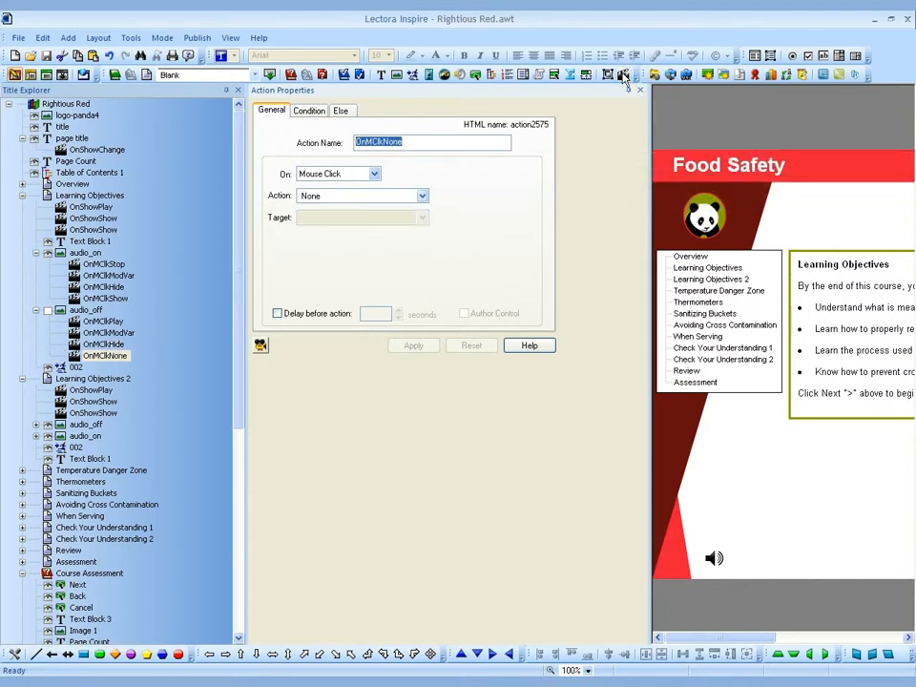
pyautogui.click(371, 198)
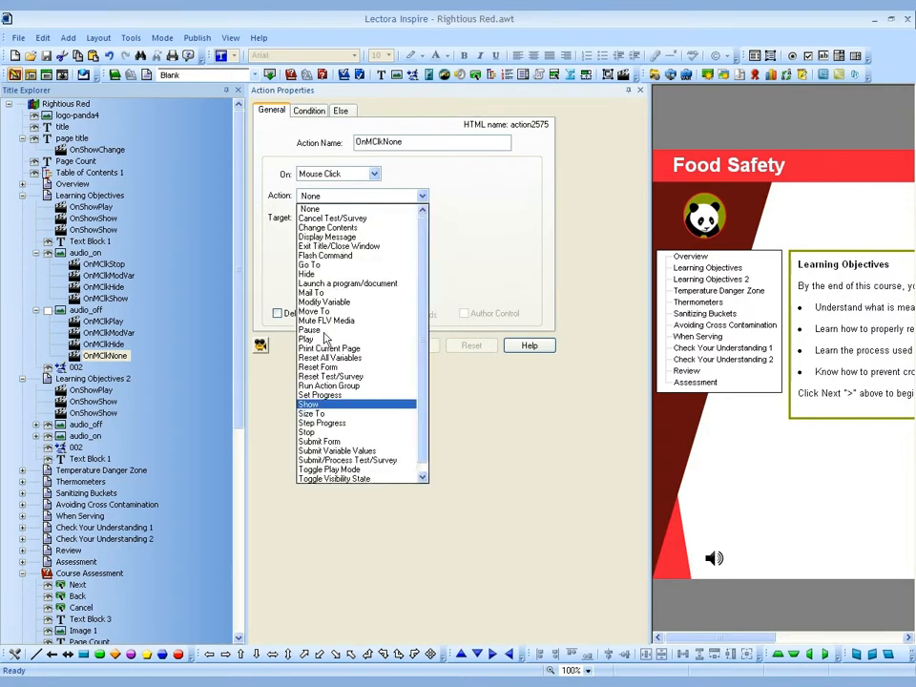
pyautogui.click(320, 404)
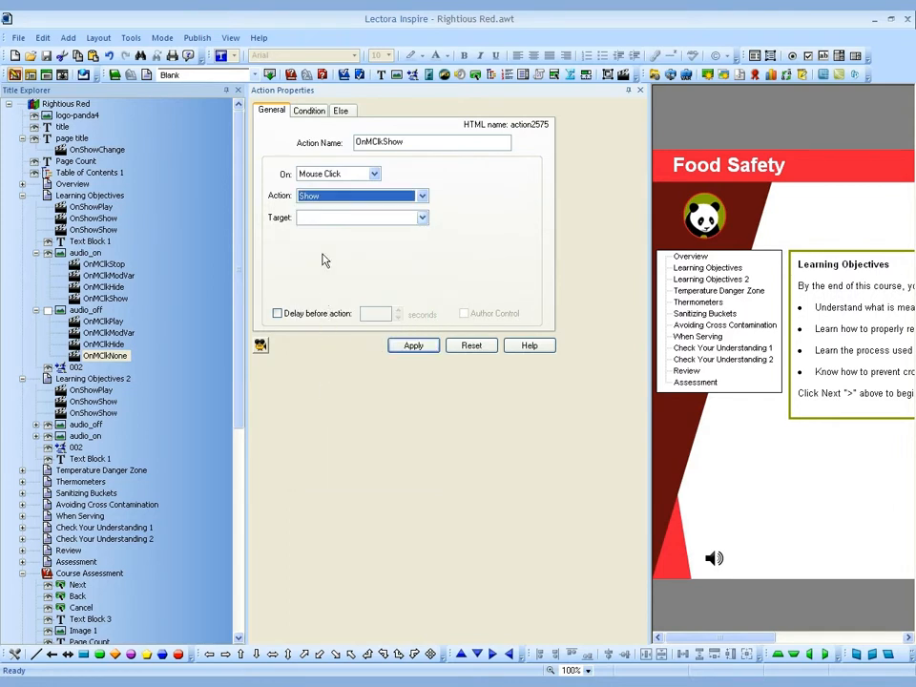
pyautogui.click(322, 220)
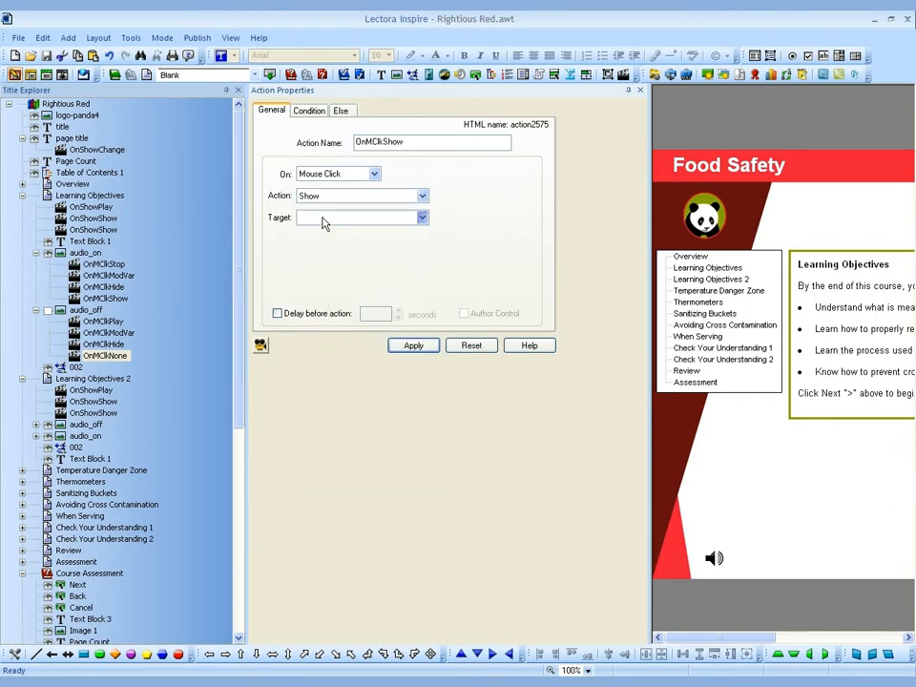
pyautogui.click(323, 222)
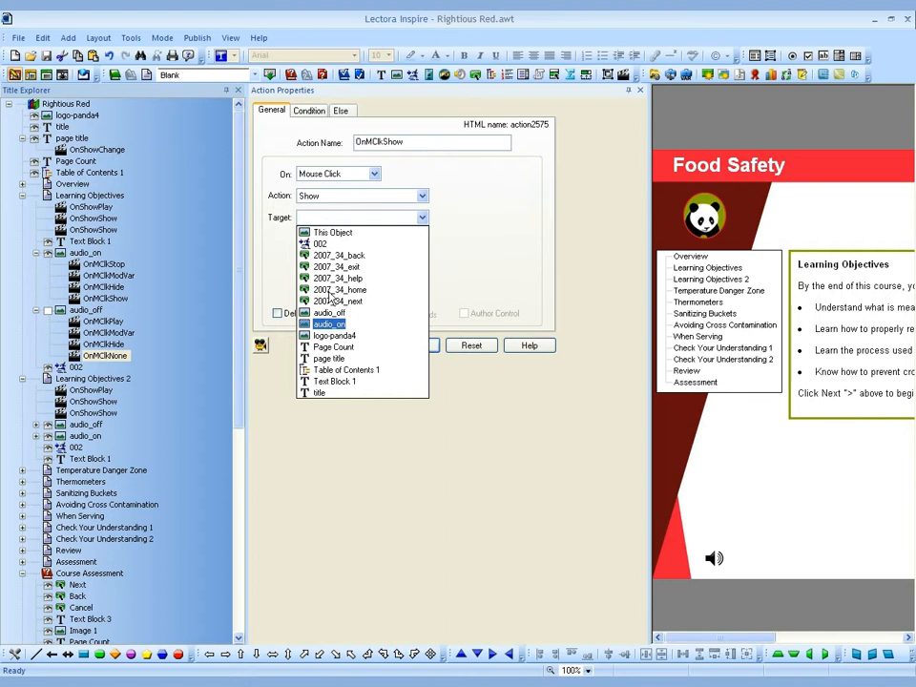
pyautogui.click(328, 324)
pyautogui.click(403, 348)
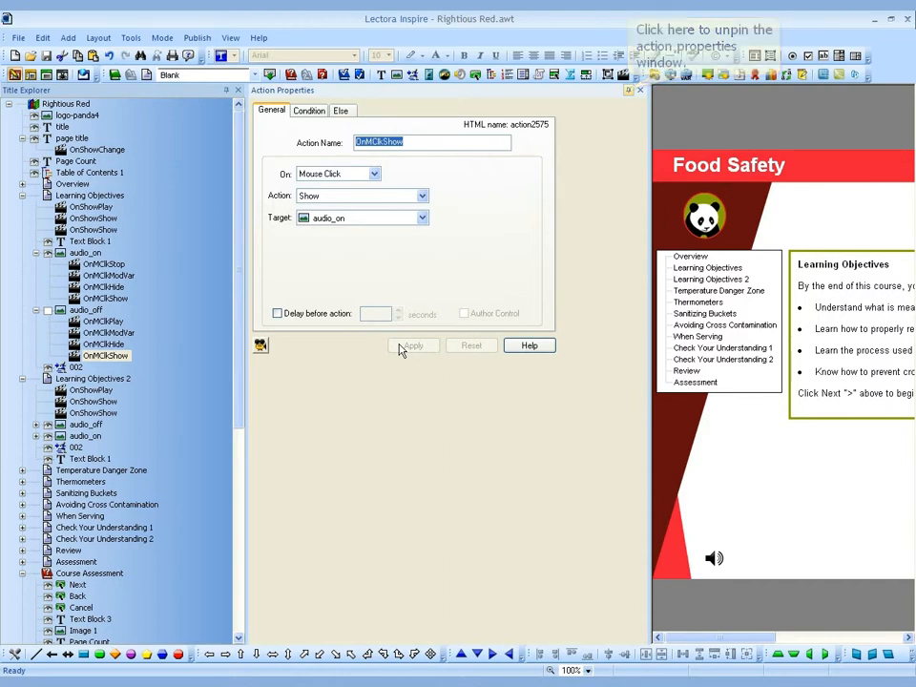
pyautogui.click(628, 90)
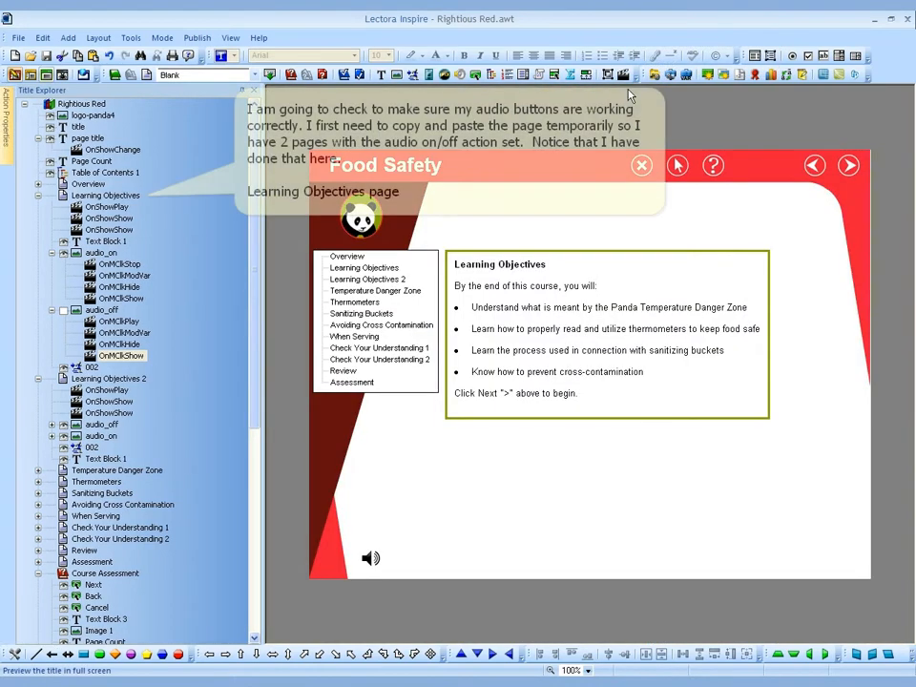